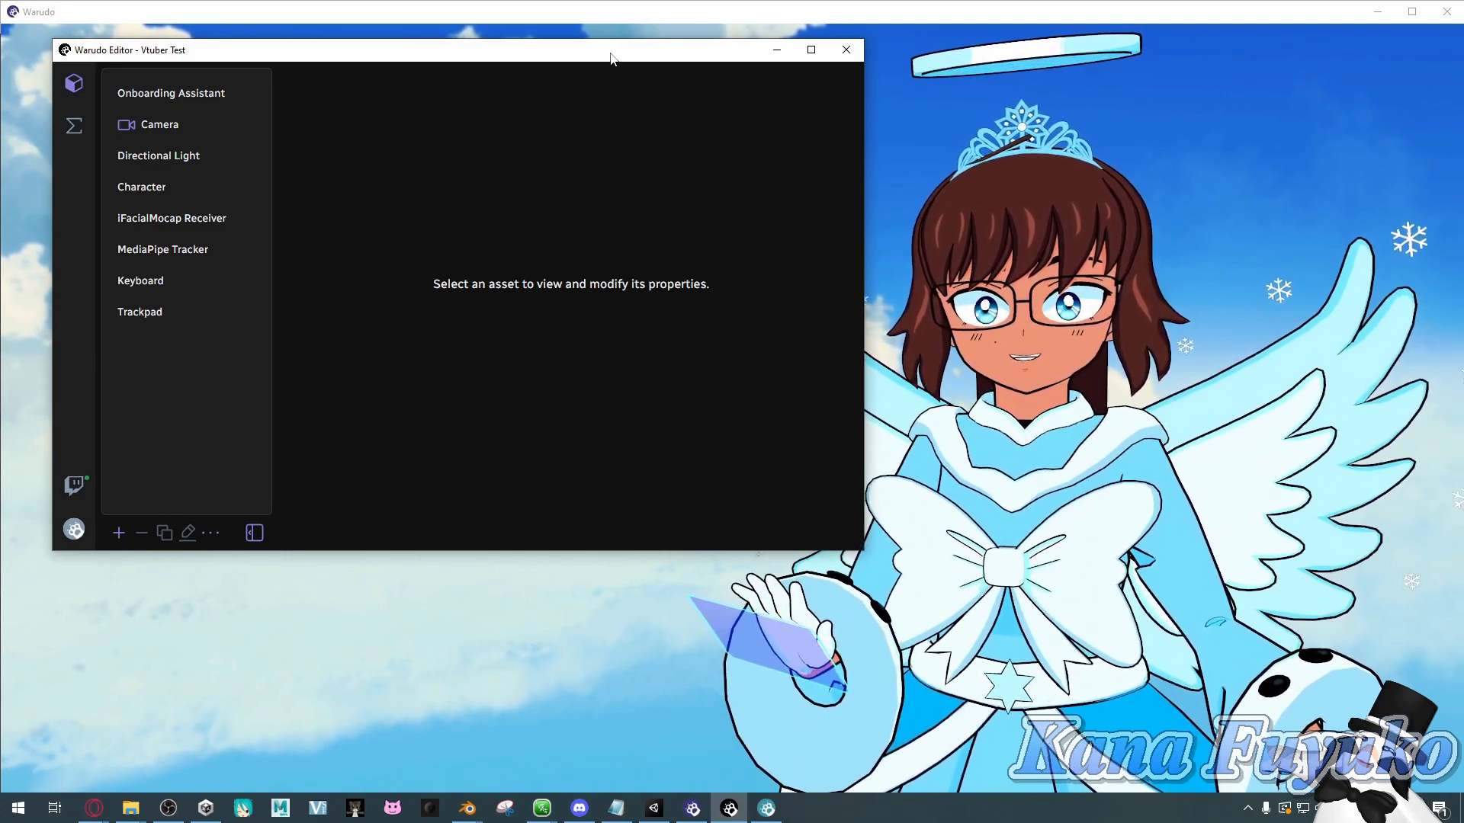
Reposition the editor window and bring up the Vtuber Test scene menu from the Warudo logo
left_click_drag(610, 57, 701, 55)
left_click(164, 526)
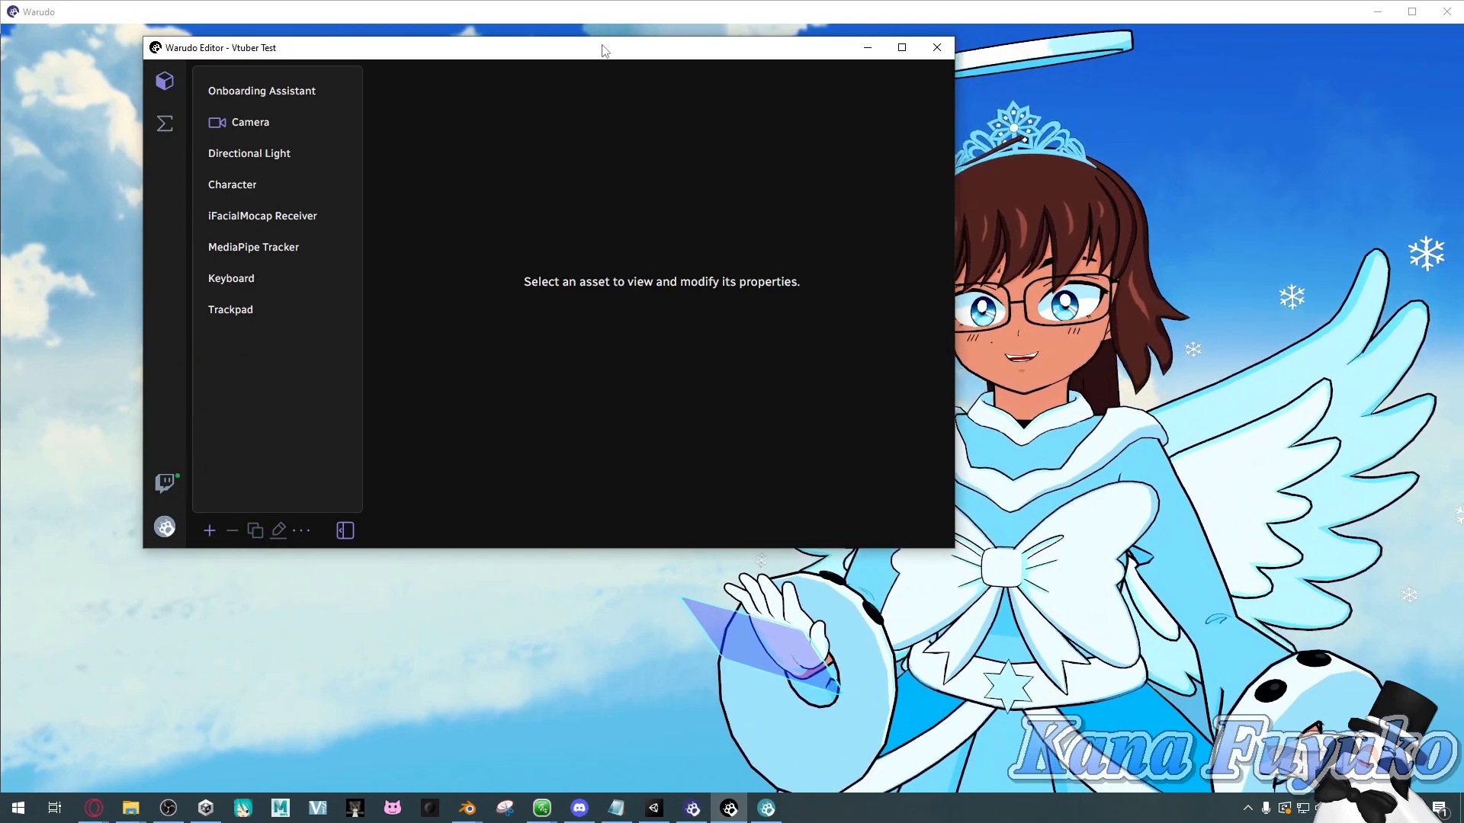
left_click_drag(602, 56, 563, 55)
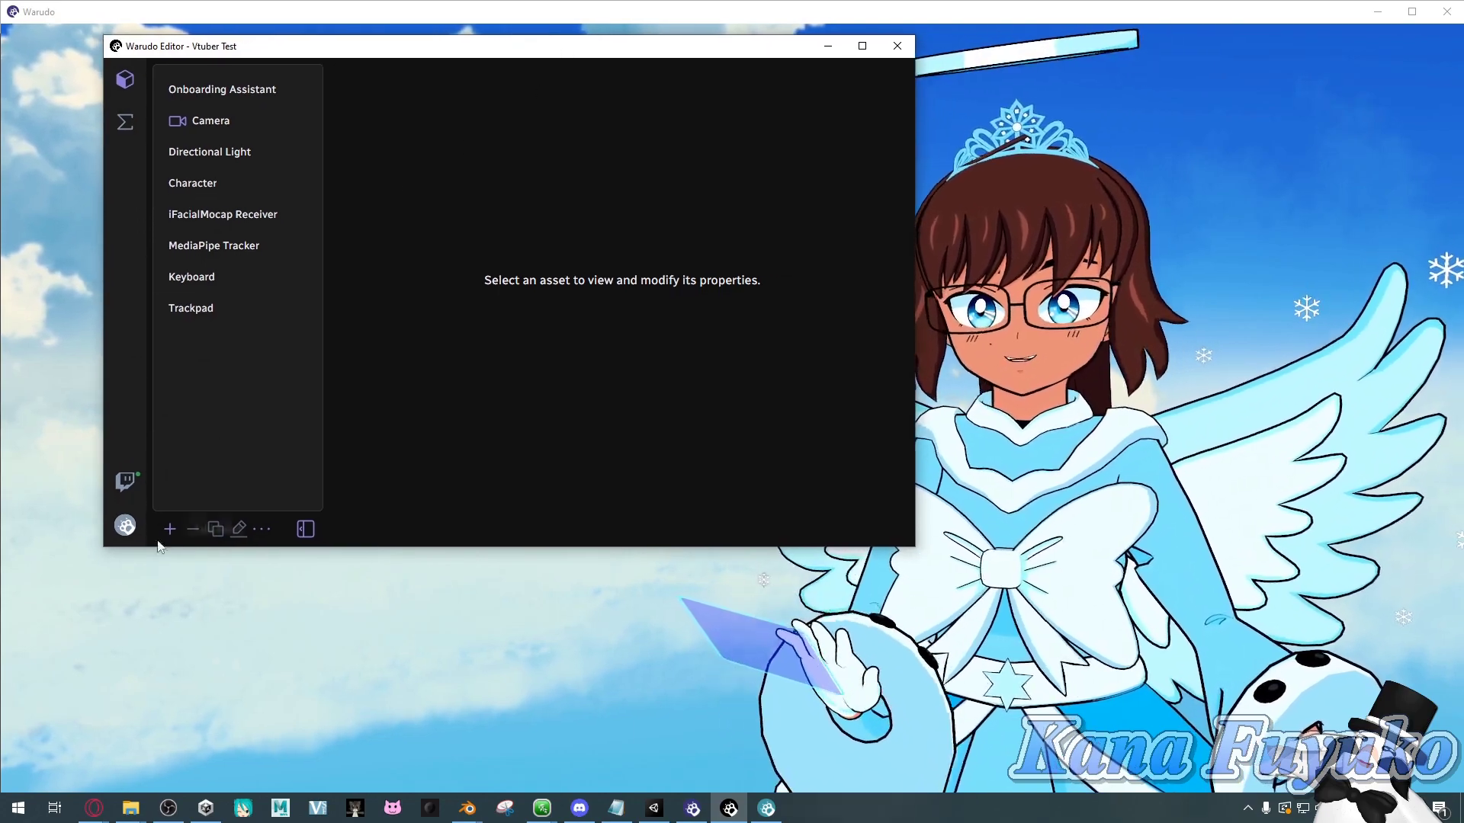
left_click(125, 526)
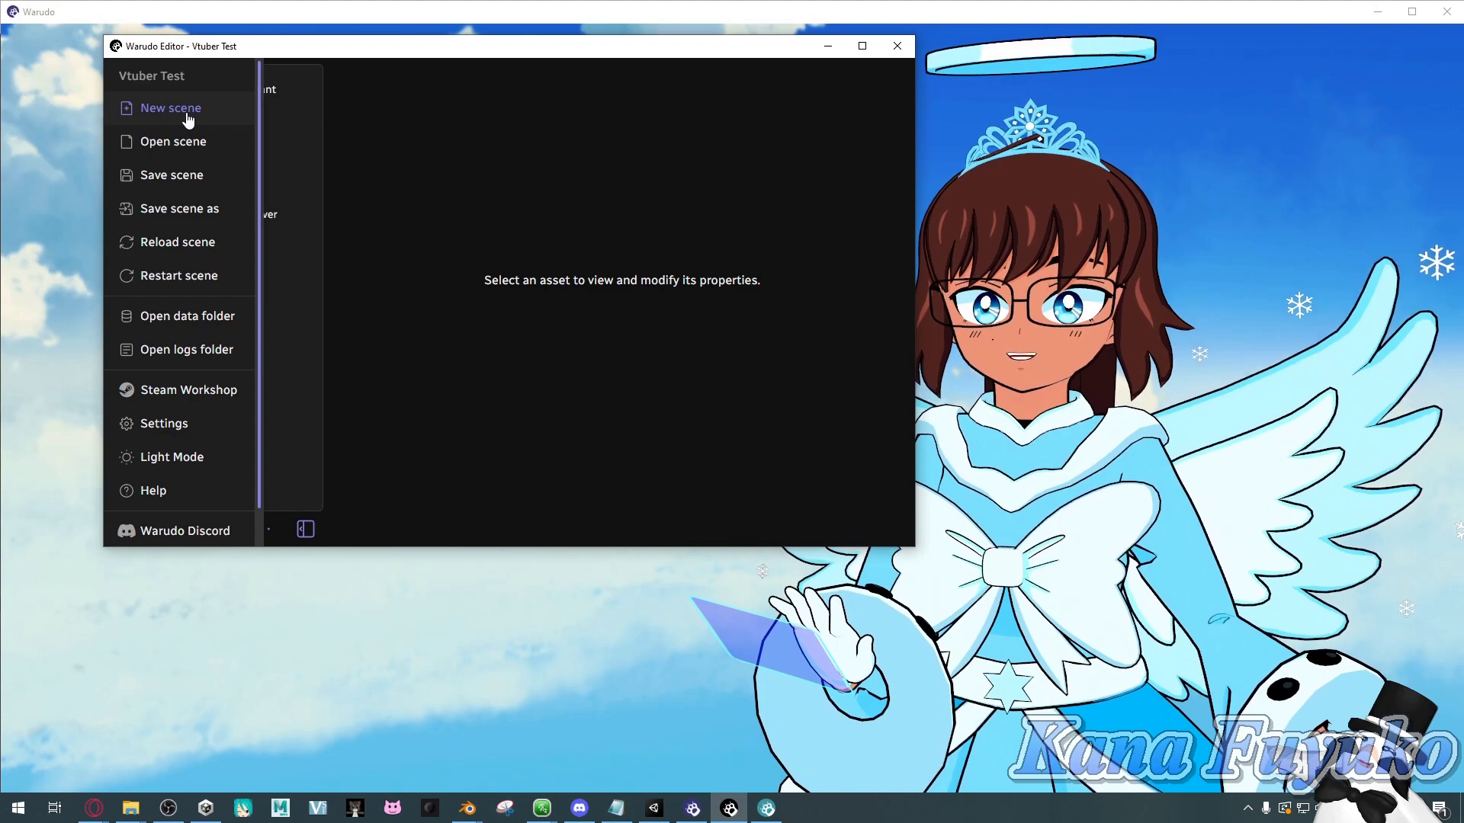
left_click(171, 109)
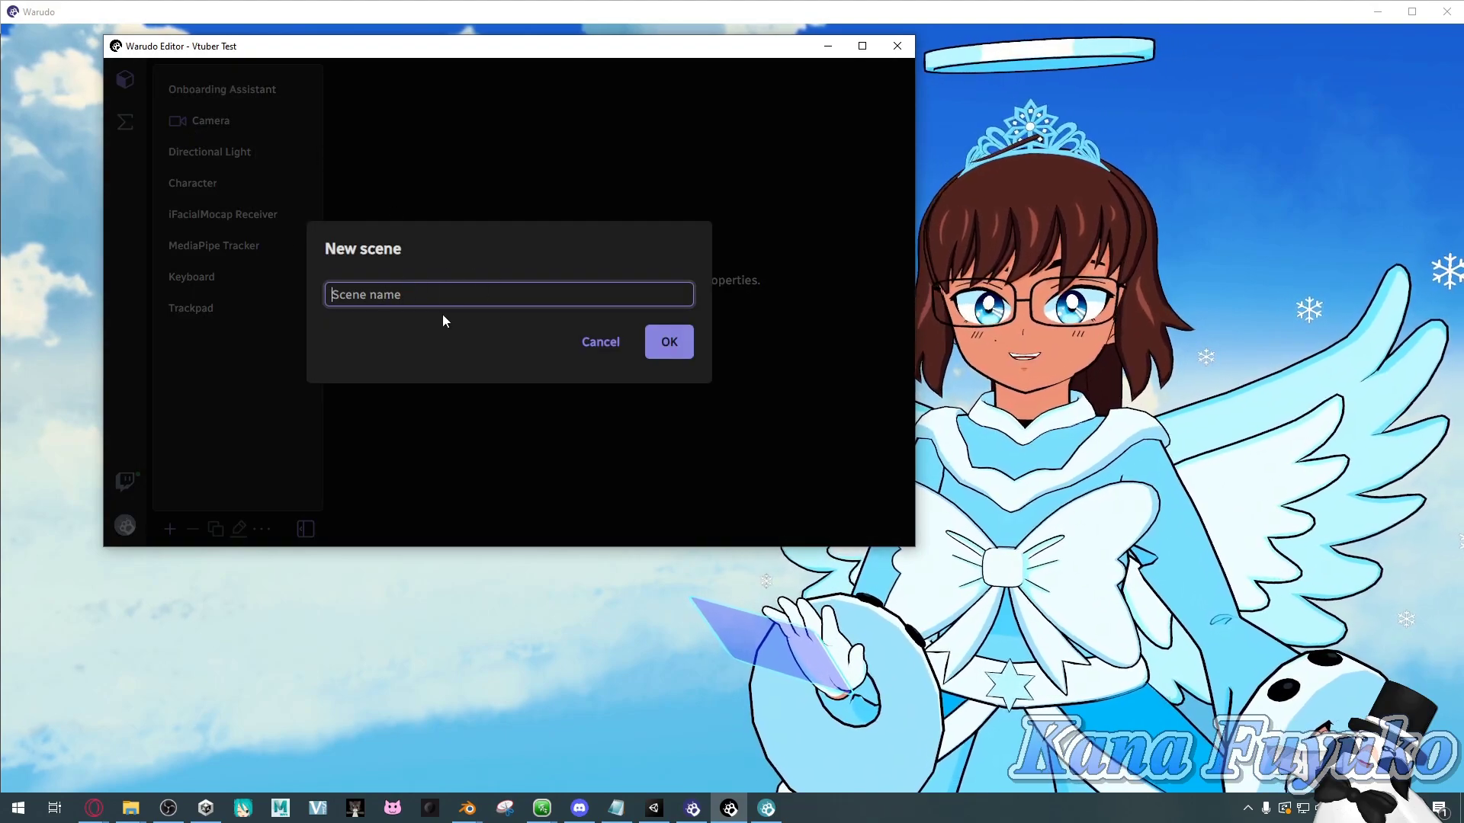
left_click(598, 343)
left_click(125, 526)
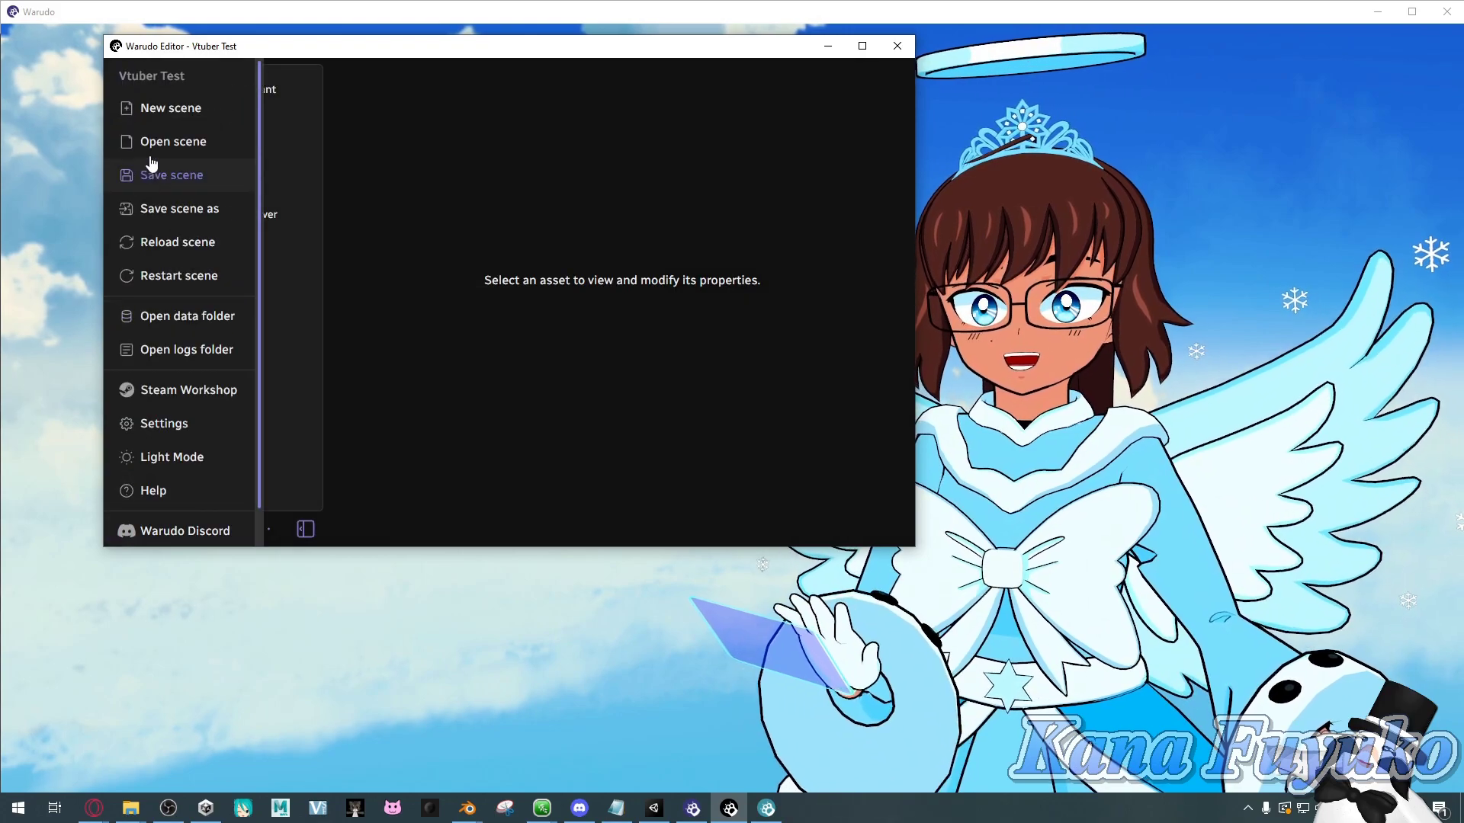
left_click(162, 145)
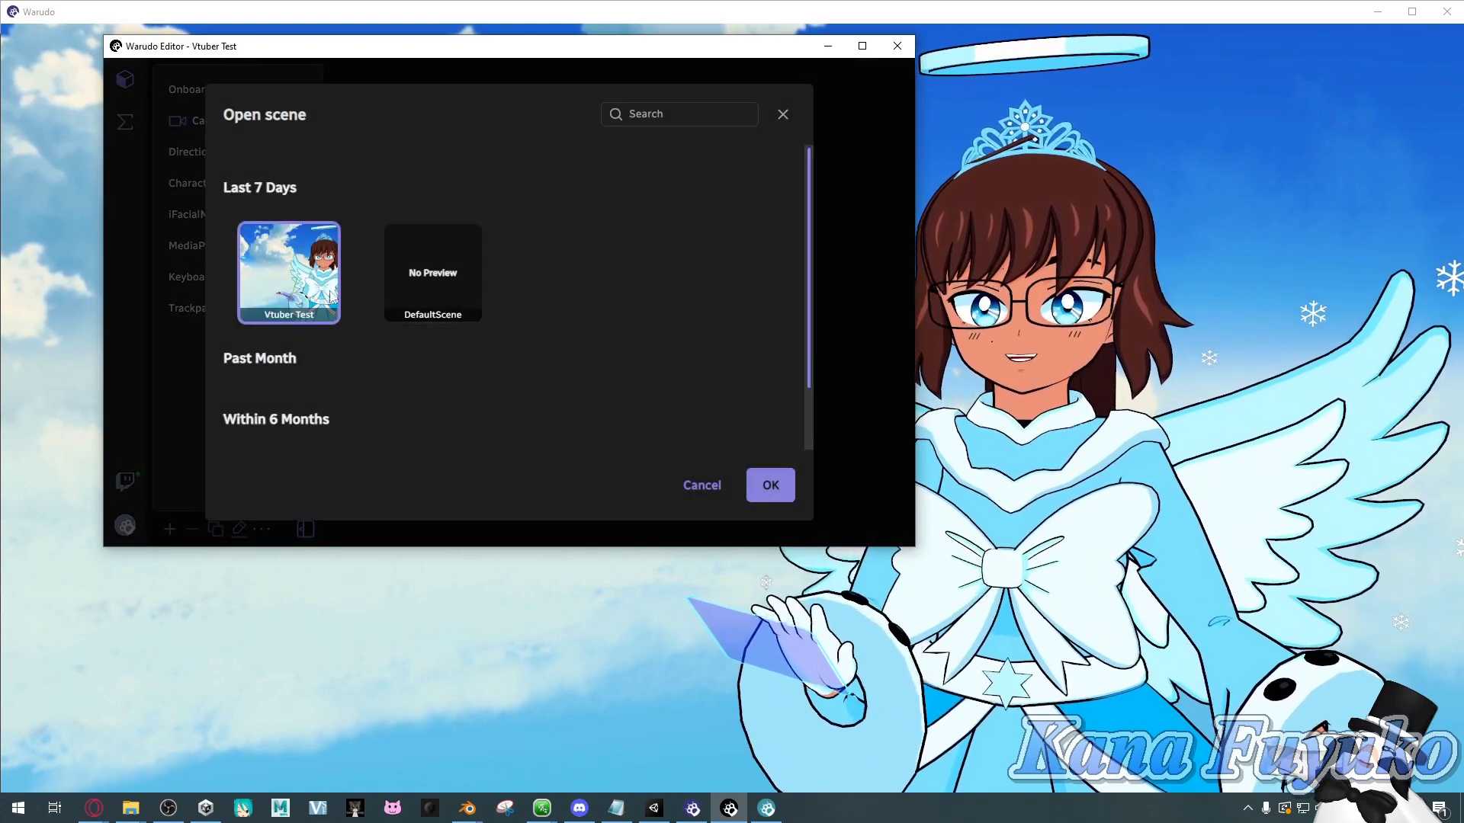
scroll(433, 287, "down", 1)
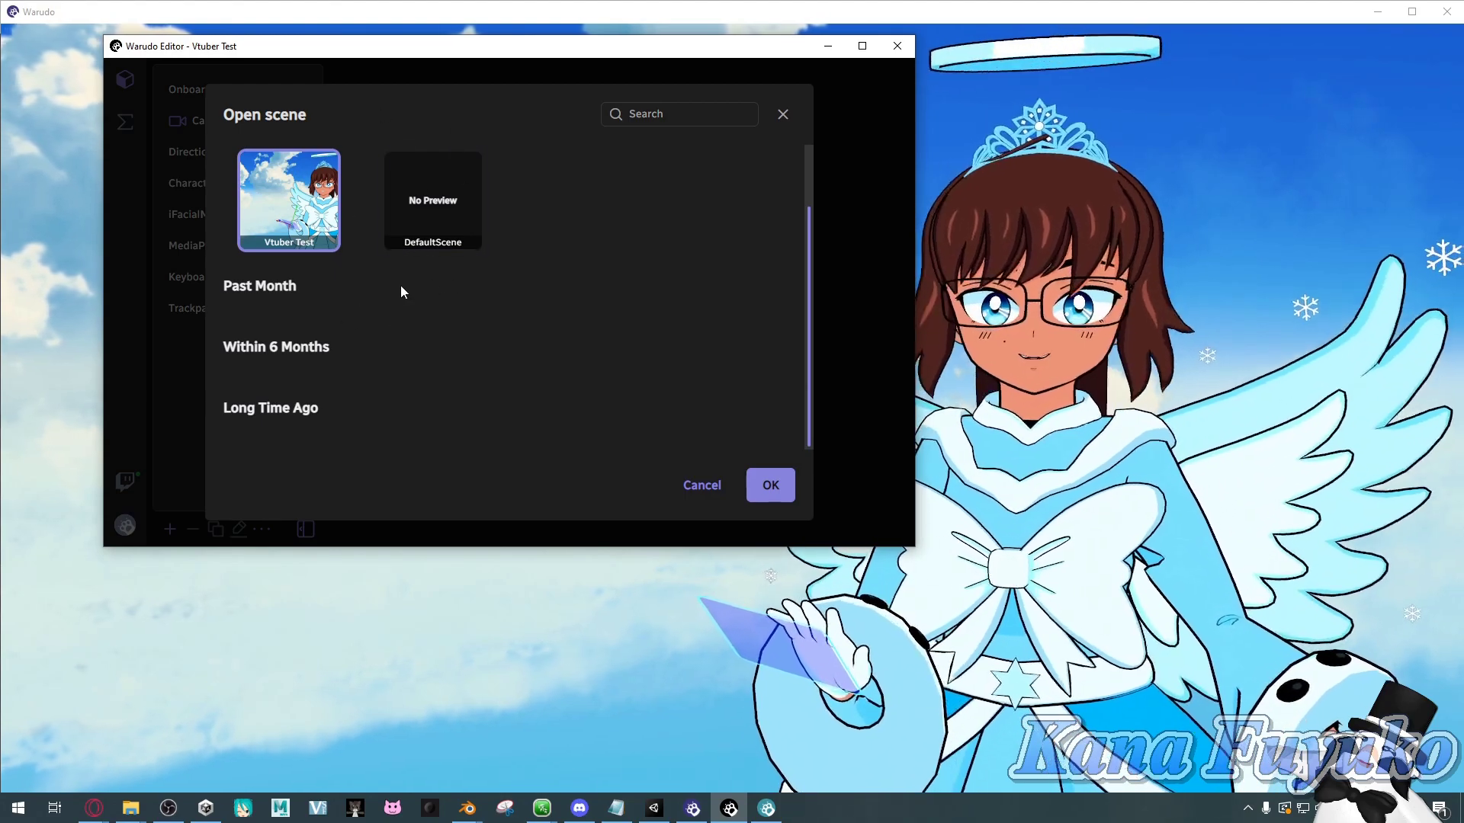
scroll(402, 292, "up", 1)
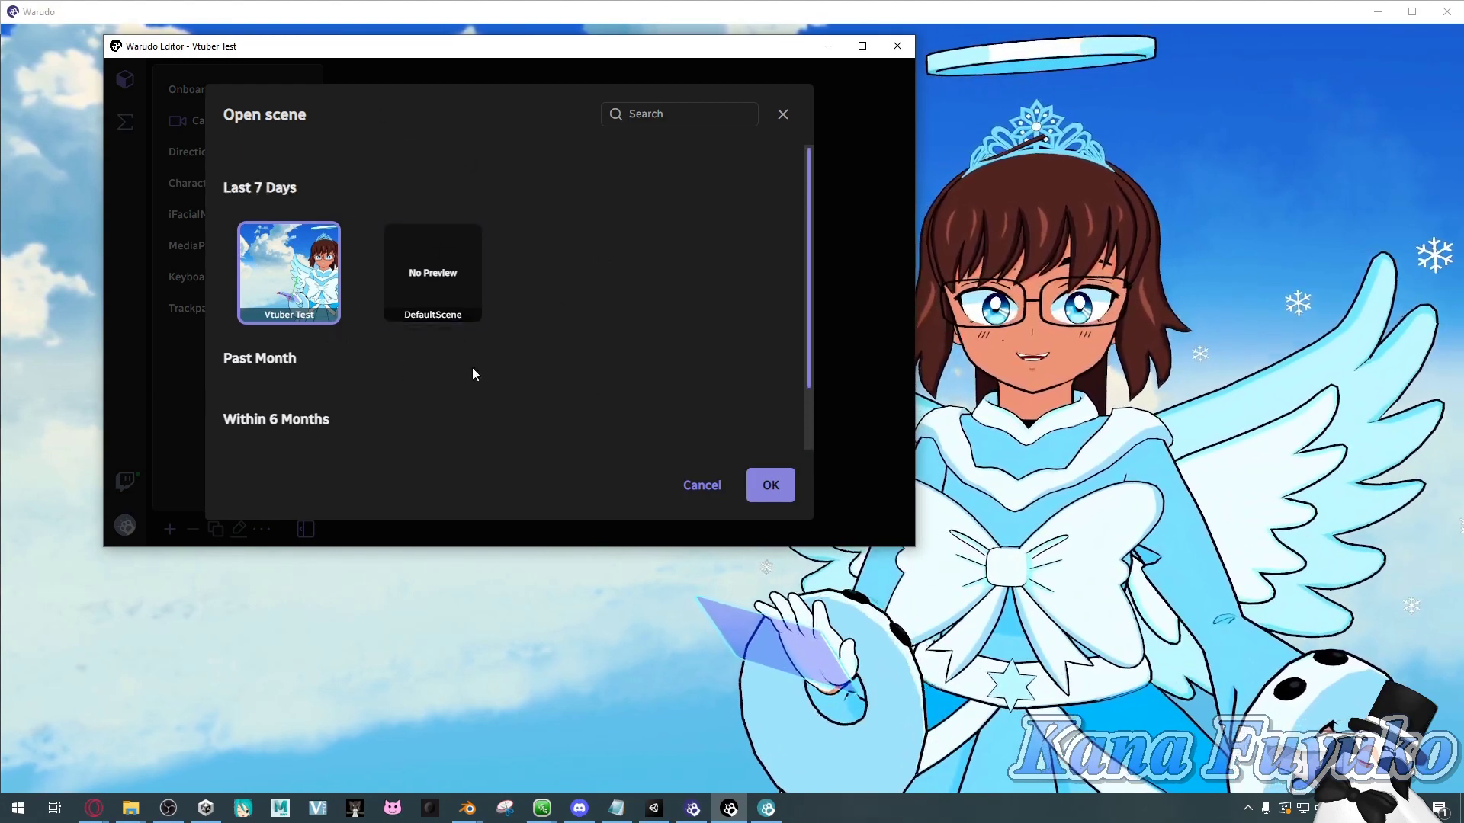
scroll(333, 355, "down", 1)
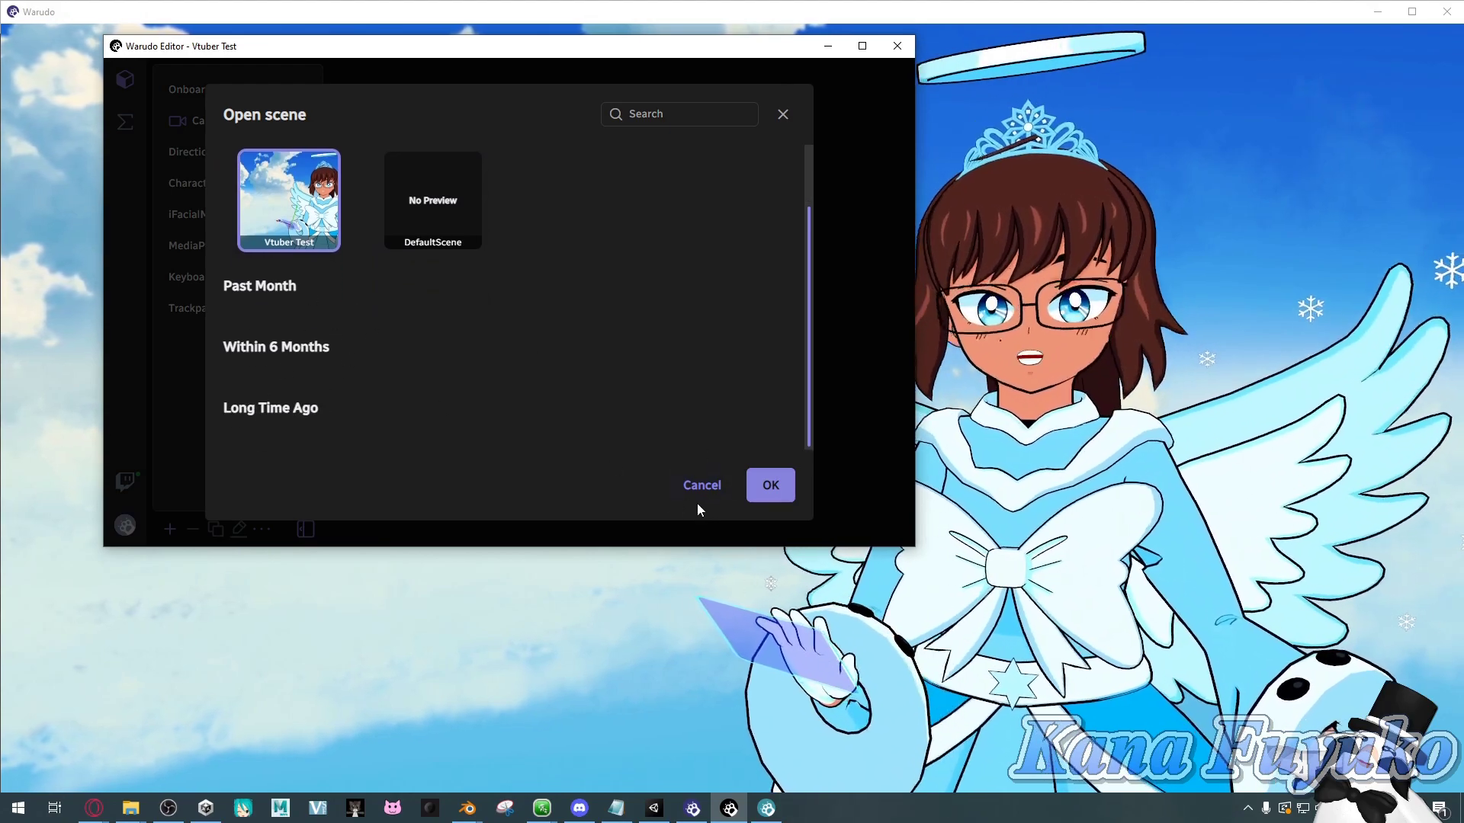
left_click(696, 487)
left_click(126, 524)
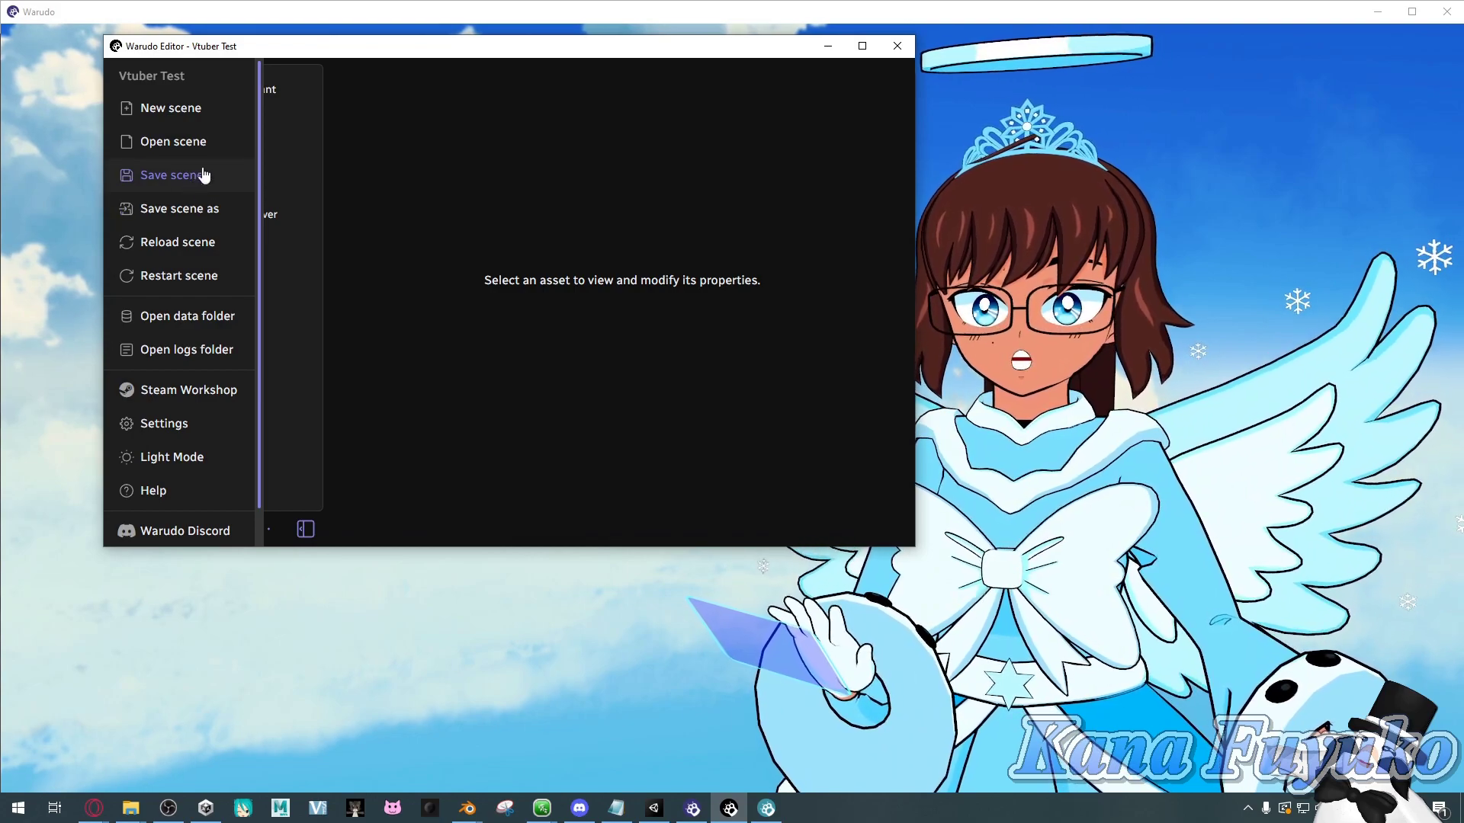
left_click(503, 299)
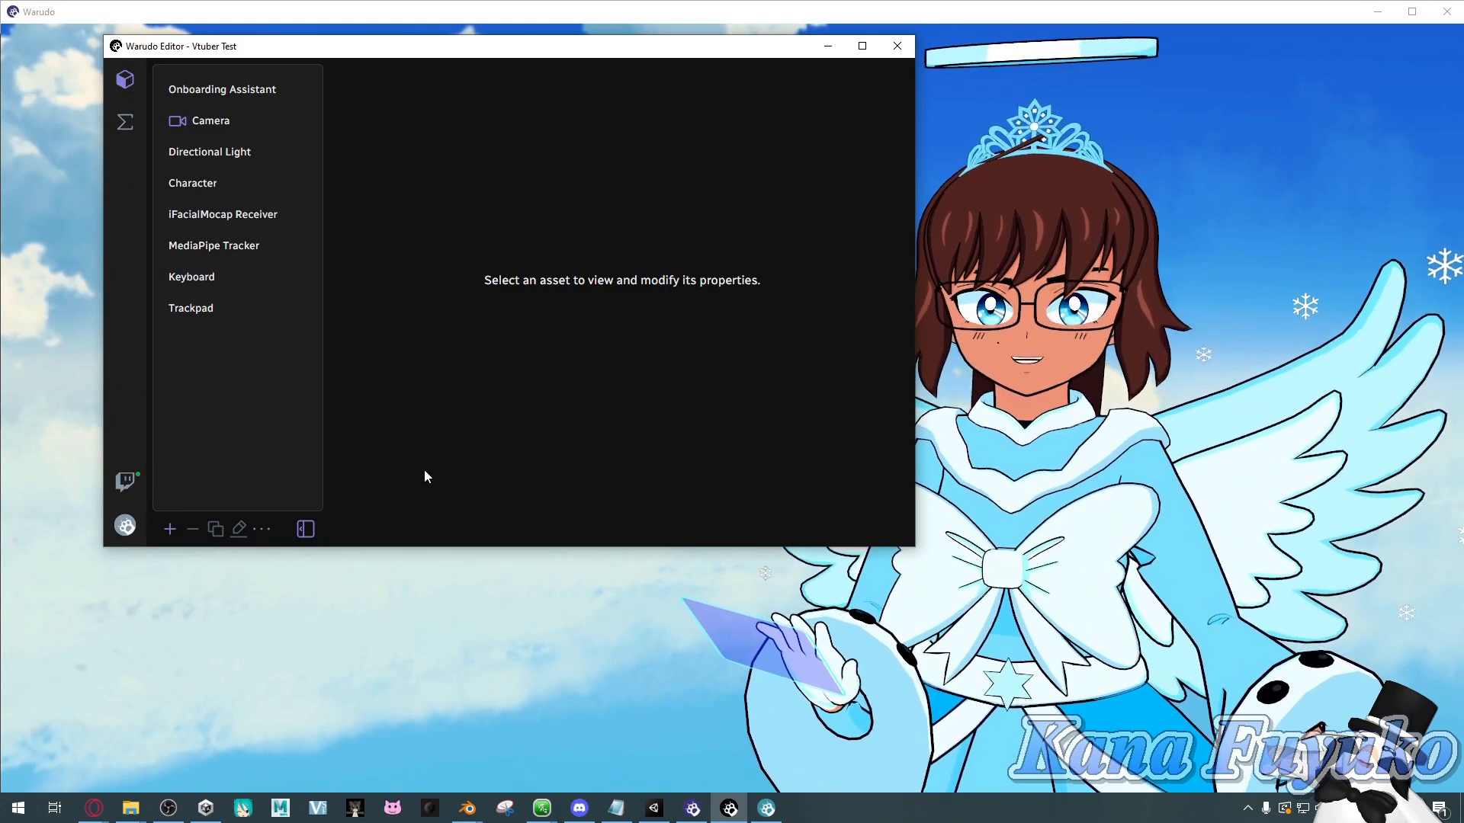
left_click(120, 527)
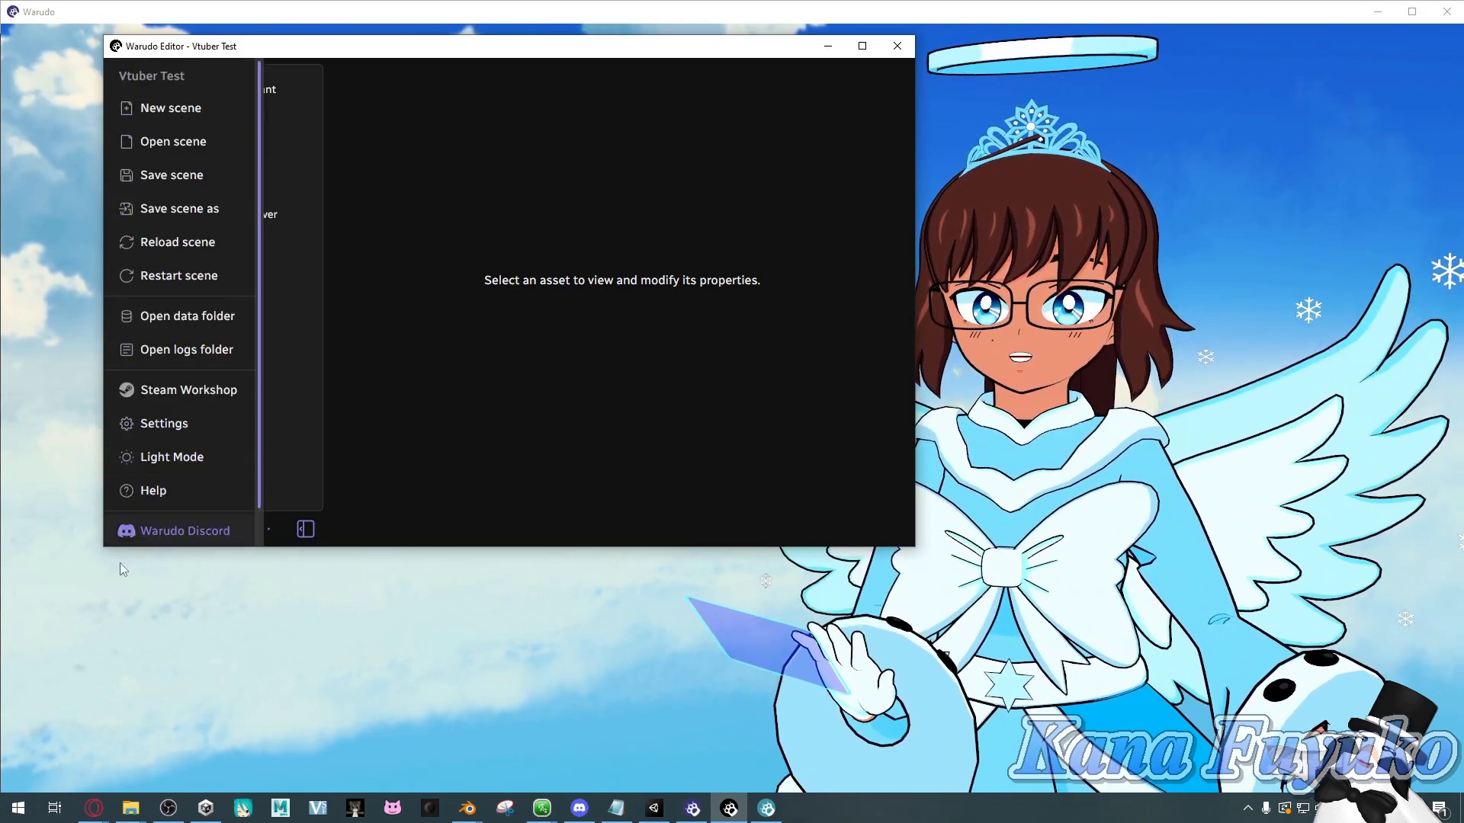
left_click(375, 428)
left_click(127, 526)
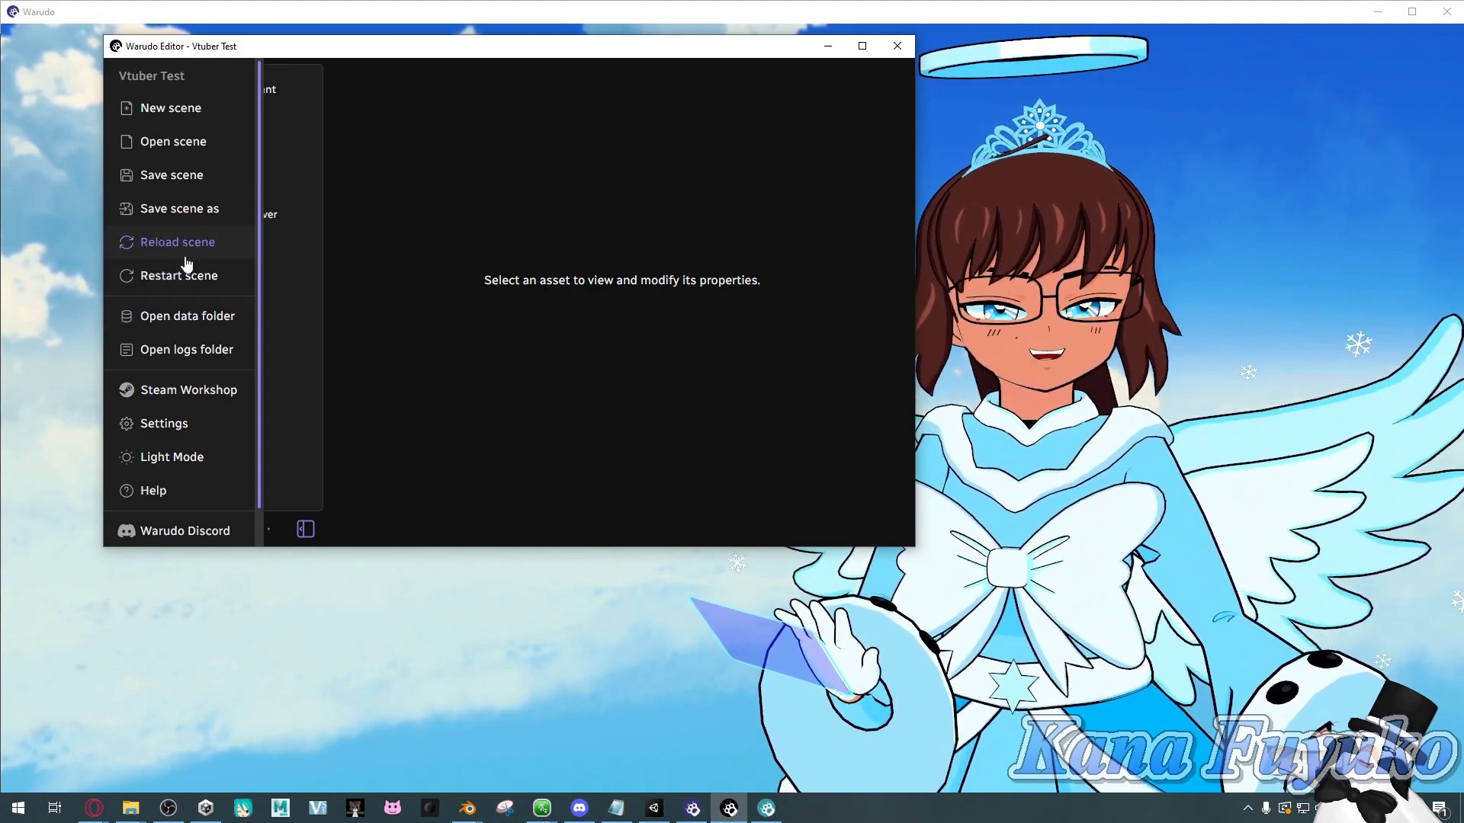
scroll(203, 279, "down", 1)
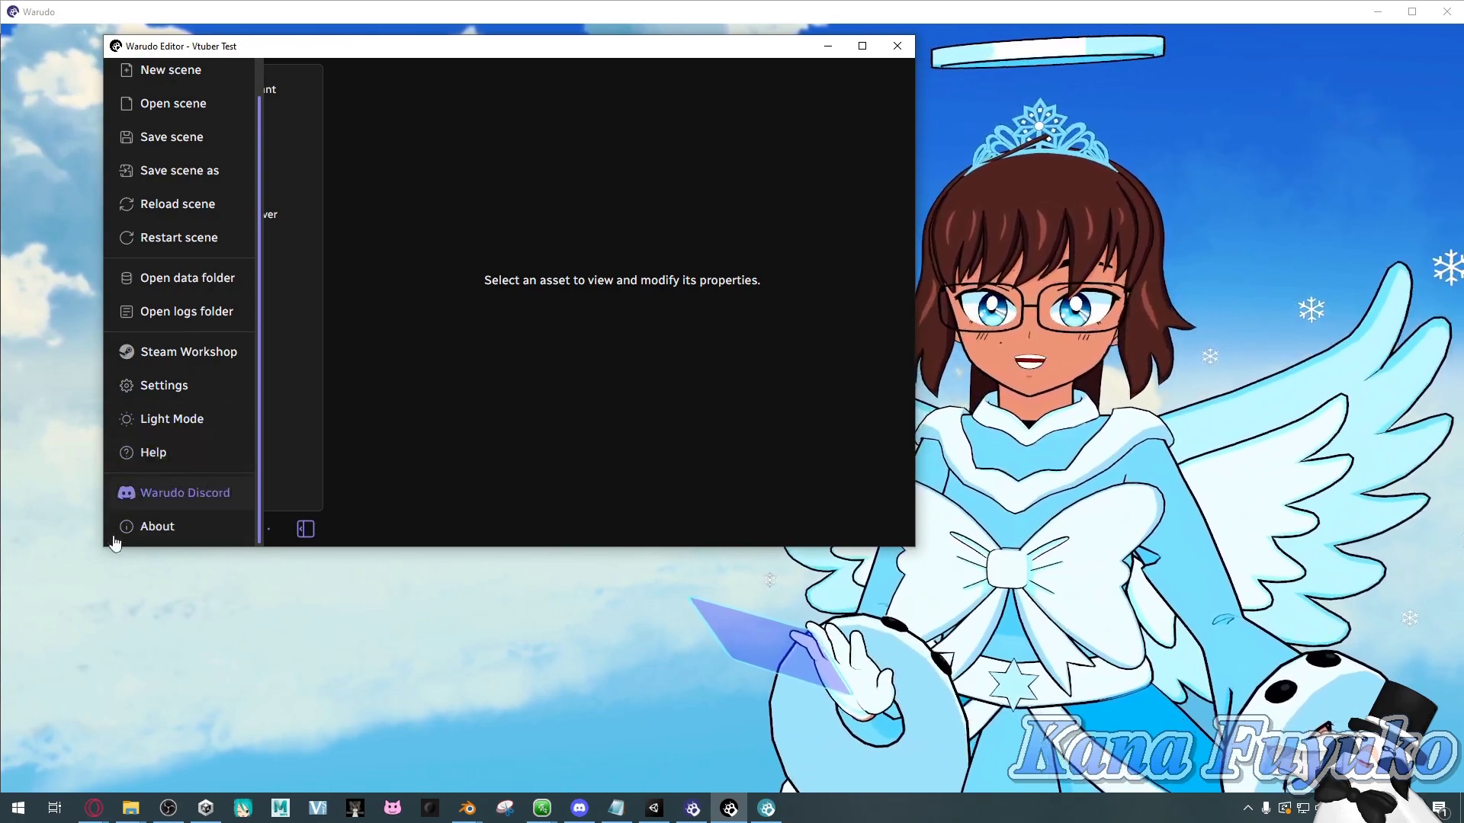
Open Settings and scroll through the General page's output and graphics options
left_click(209, 393)
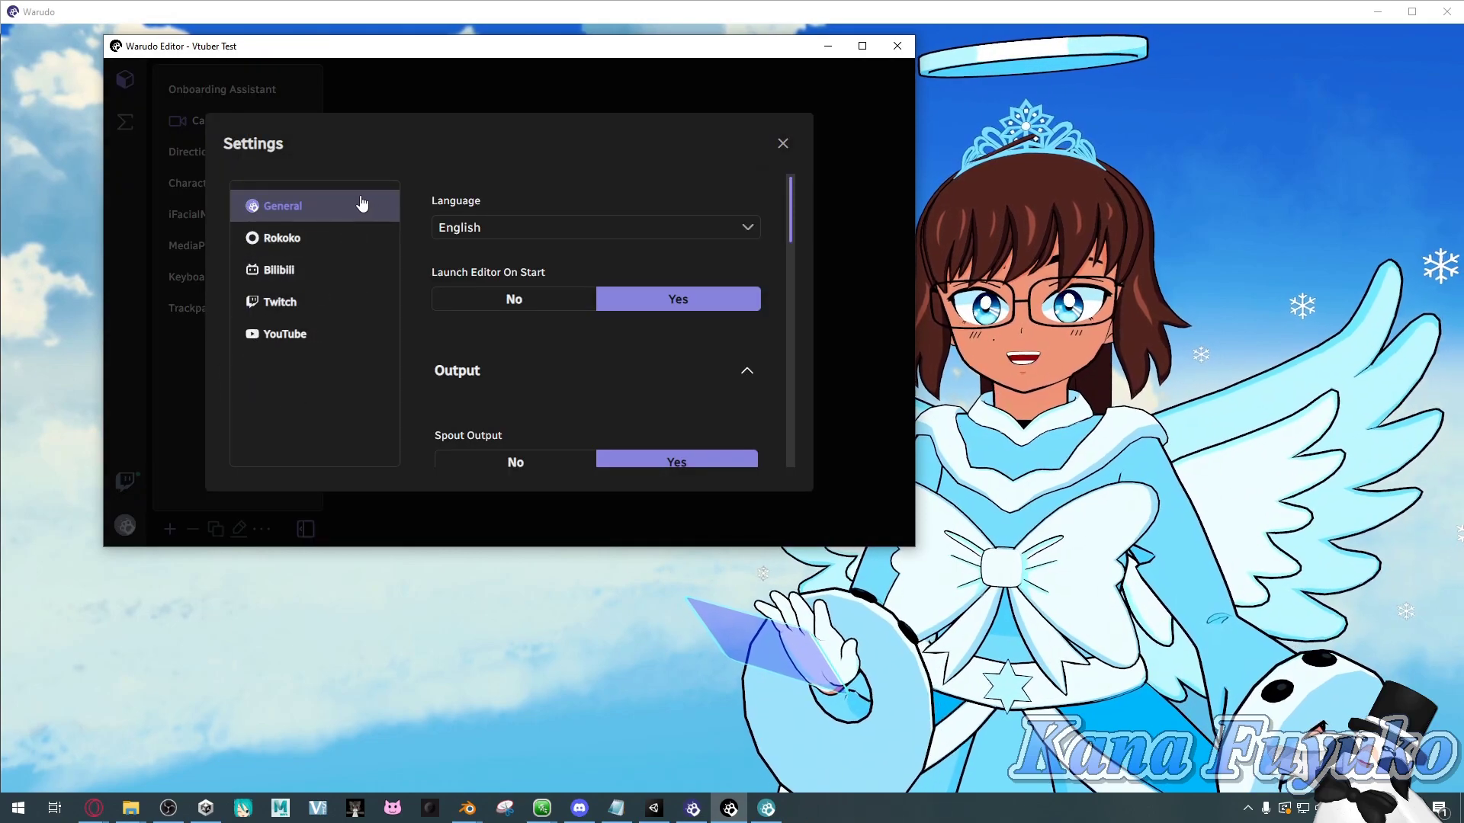
scroll(598, 328, "down", 3)
scroll(581, 318, "up", 3)
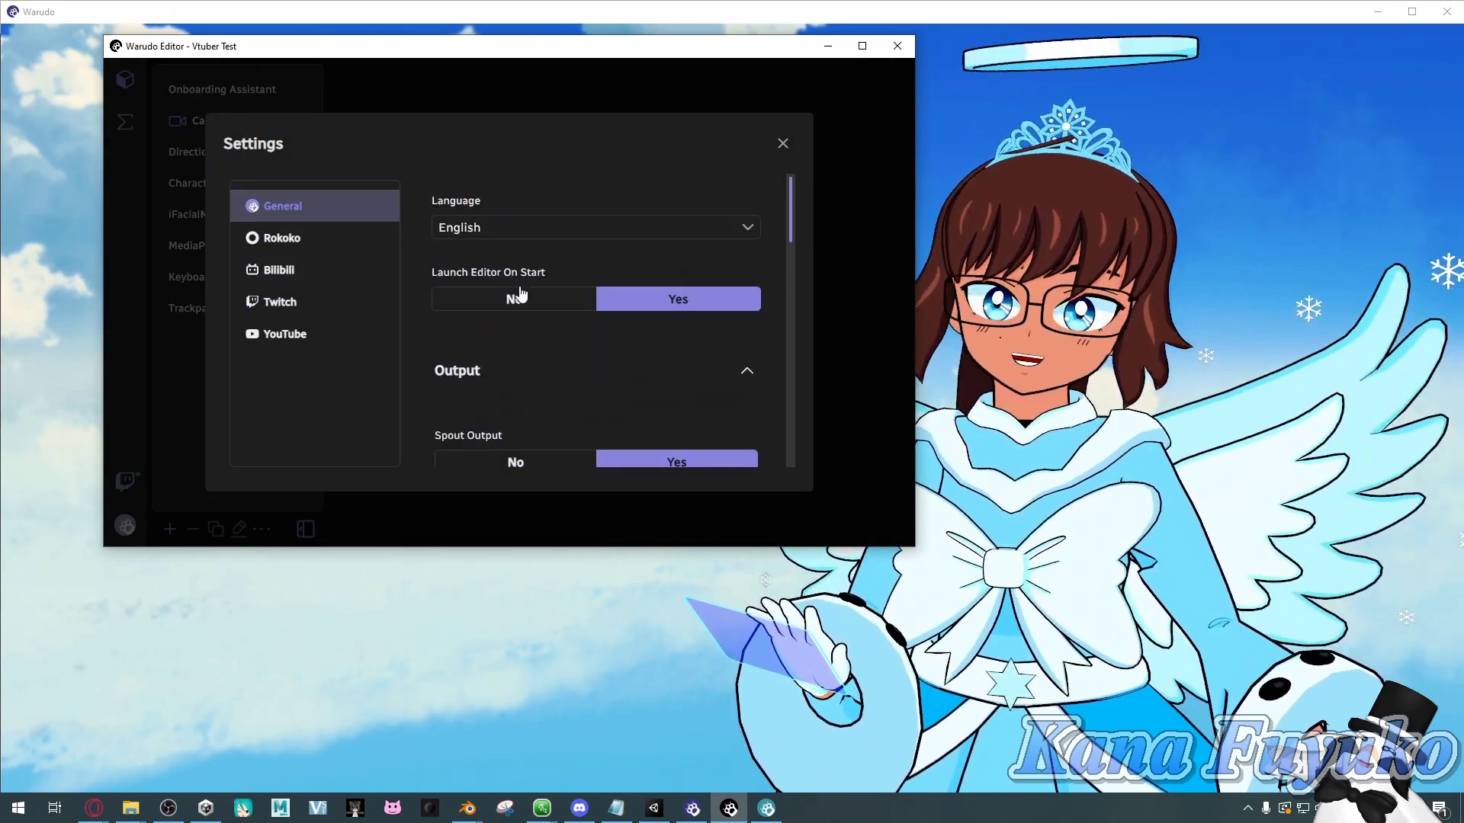
scroll(546, 261, "down", 2)
scroll(506, 248, "down", 2)
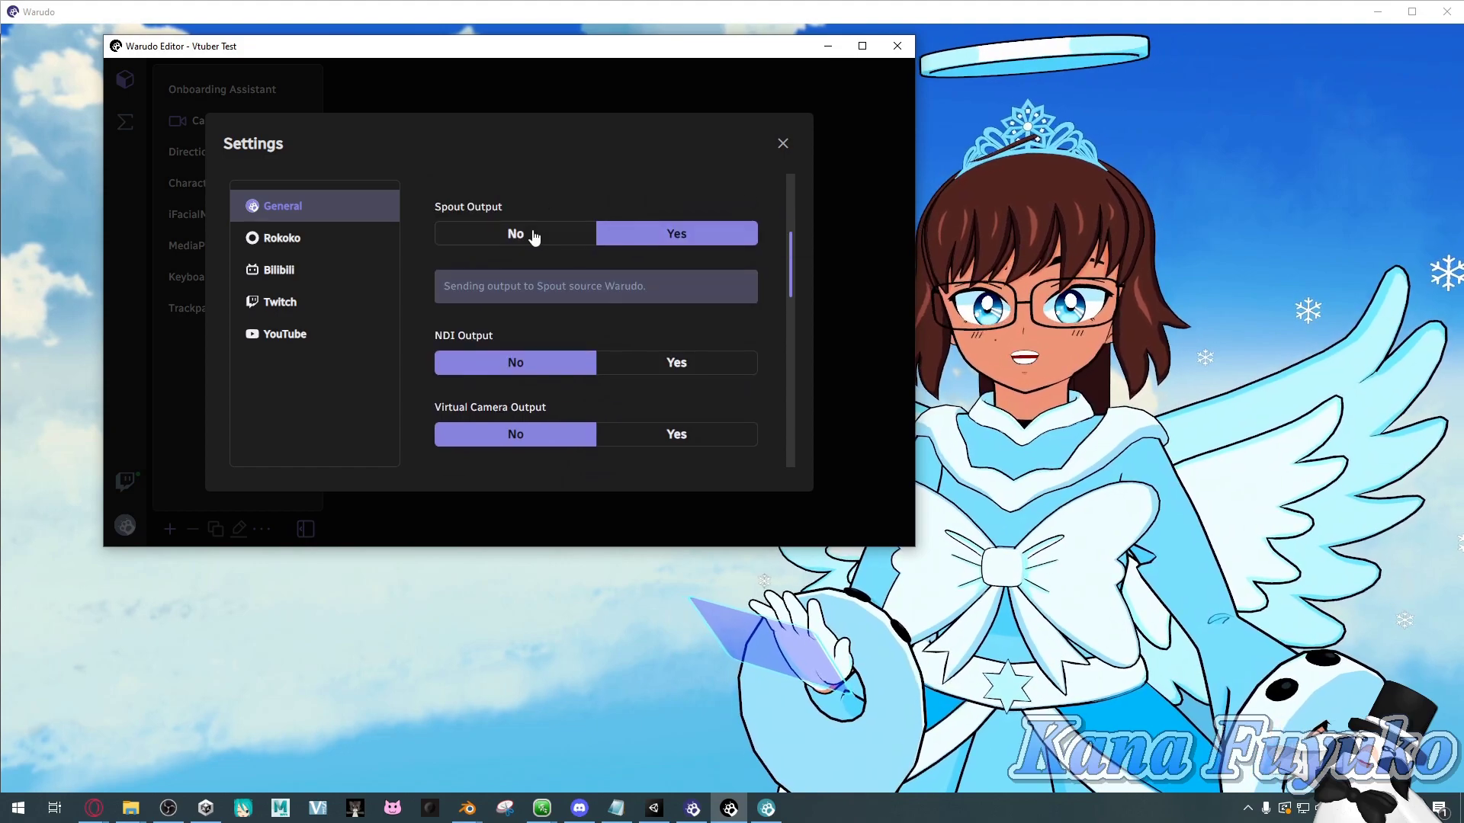
scroll(505, 312, "down", 4)
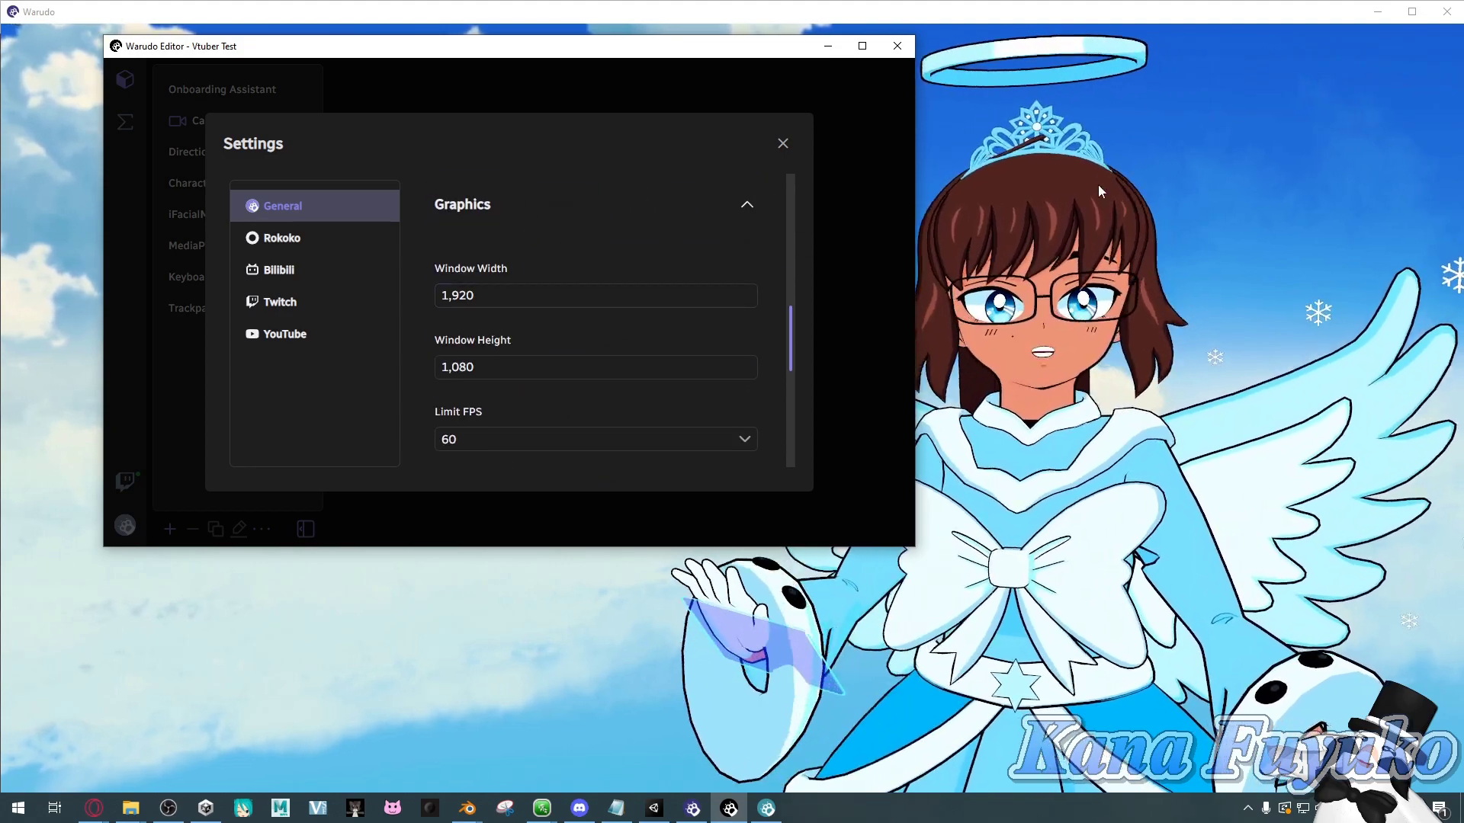
scroll(449, 383, "down", 1)
scroll(505, 368, "down", 4)
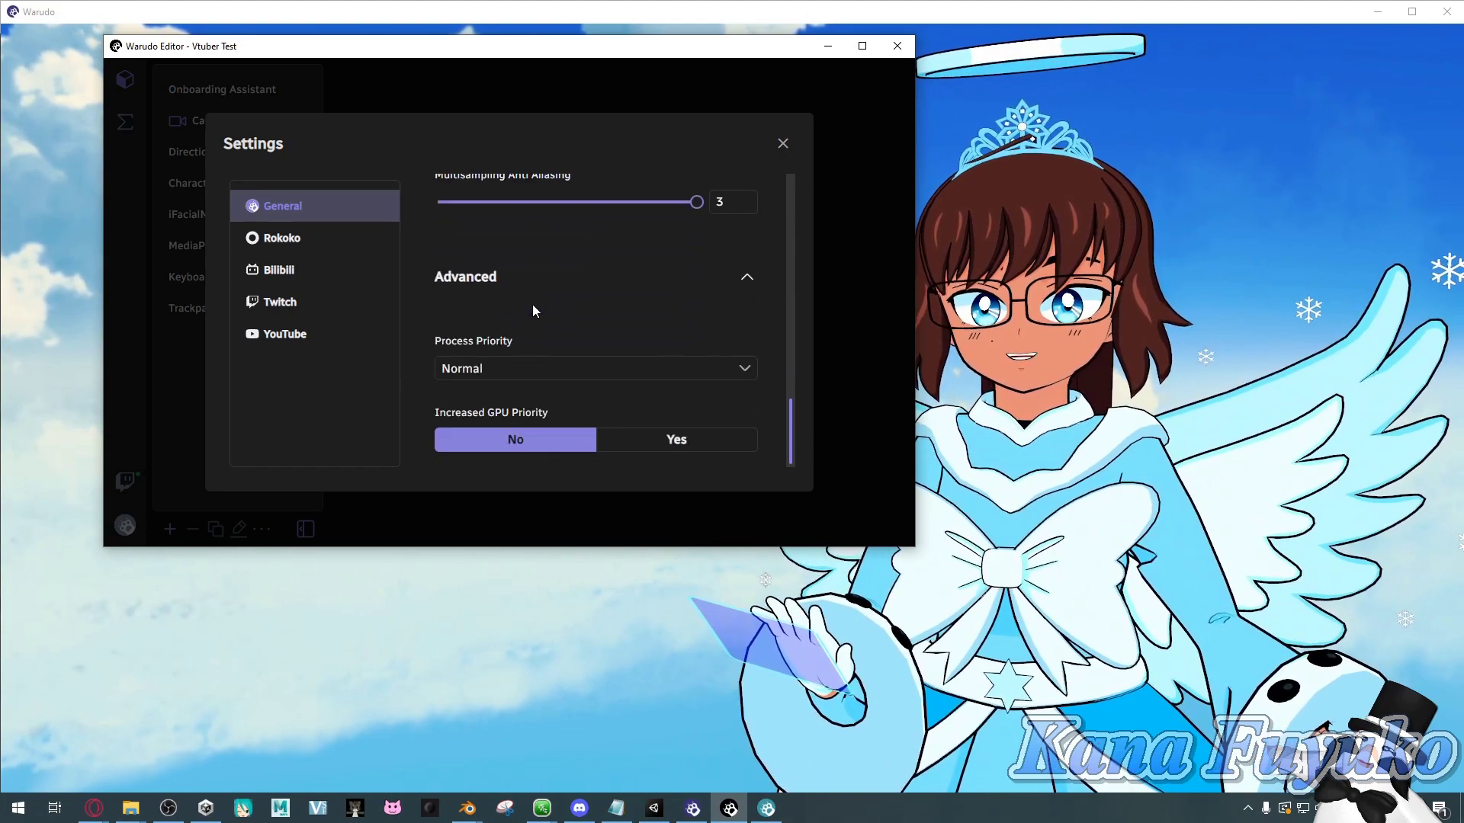
Review the Rokoko, Bilibili, Twitch and YouTube settings pages, then close Settings
left_click(317, 242)
left_click(309, 274)
left_click(311, 305)
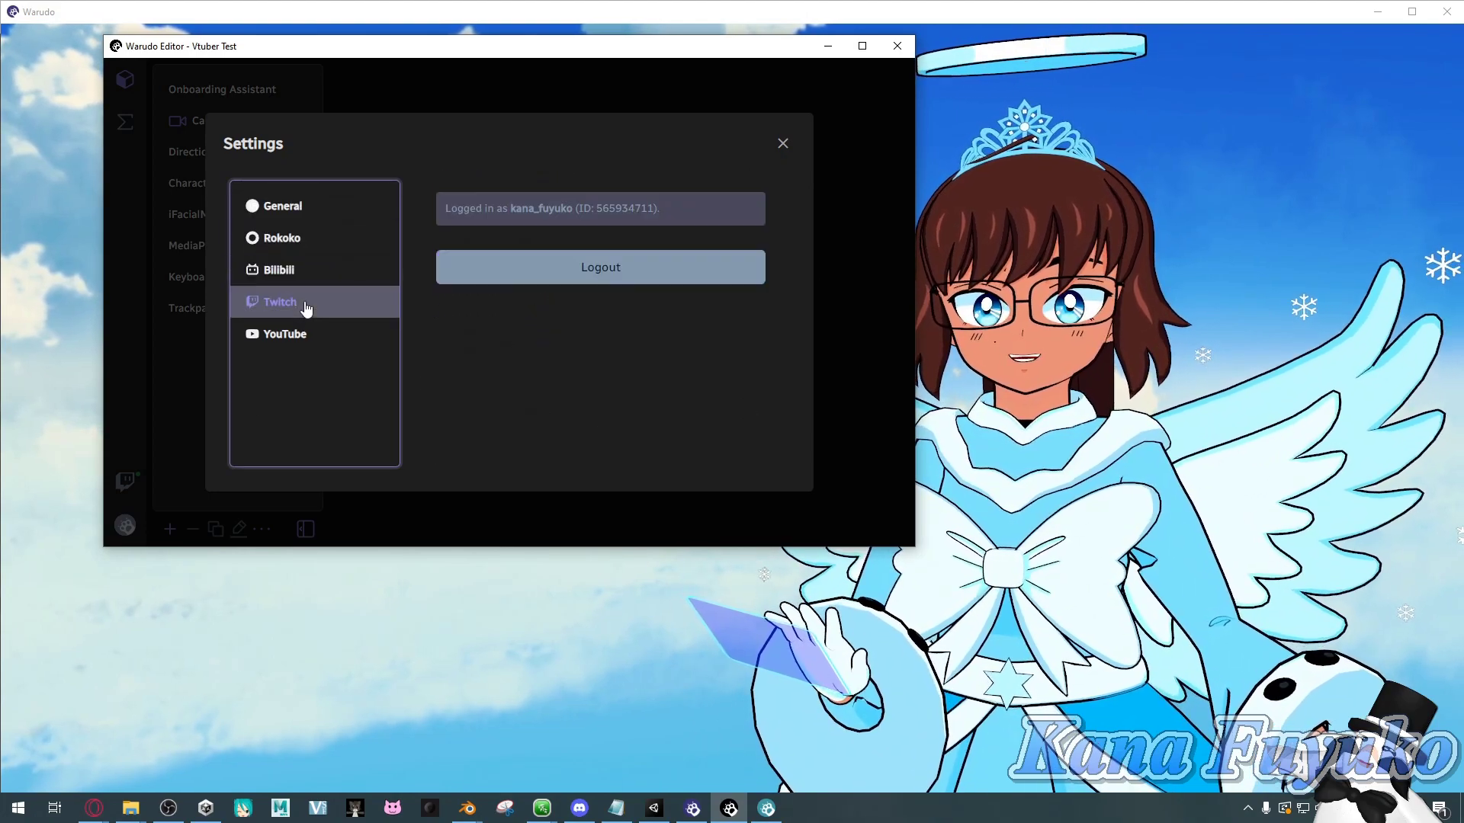
left_click(314, 333)
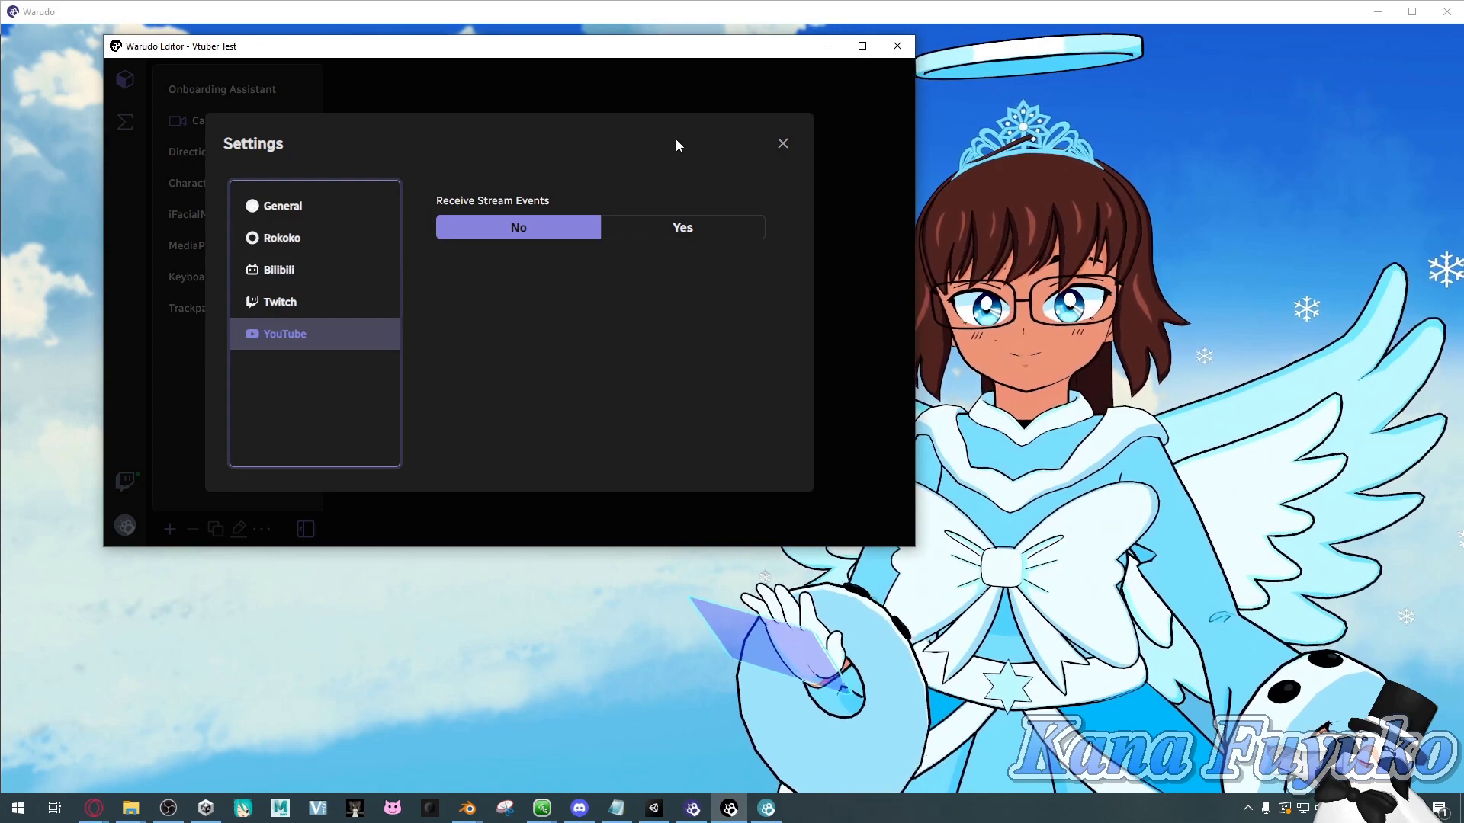
left_click(783, 144)
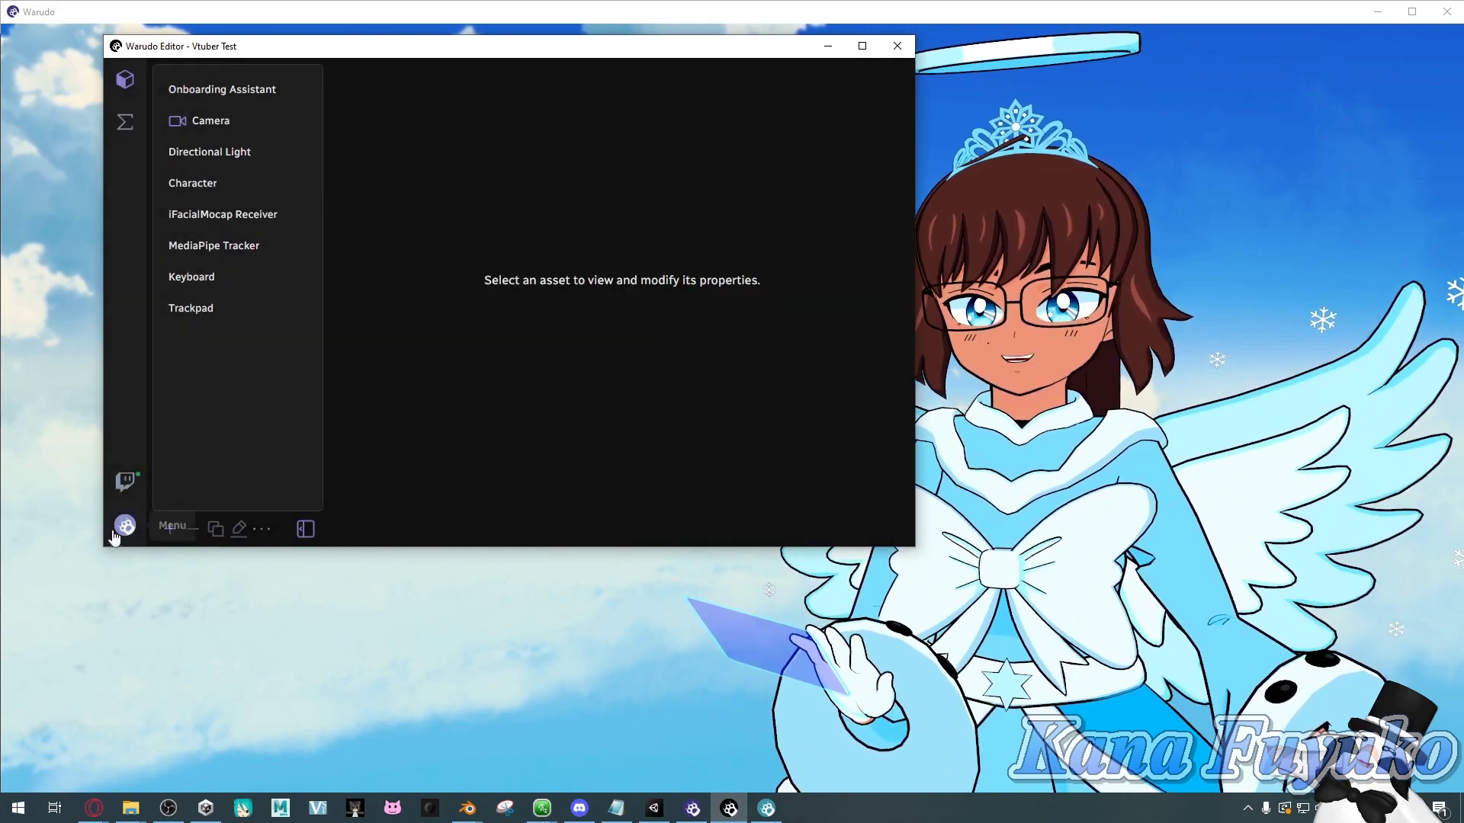
Reposition the editor window by its title bar, opening and closing the scene menu along the way
left_click(125, 526)
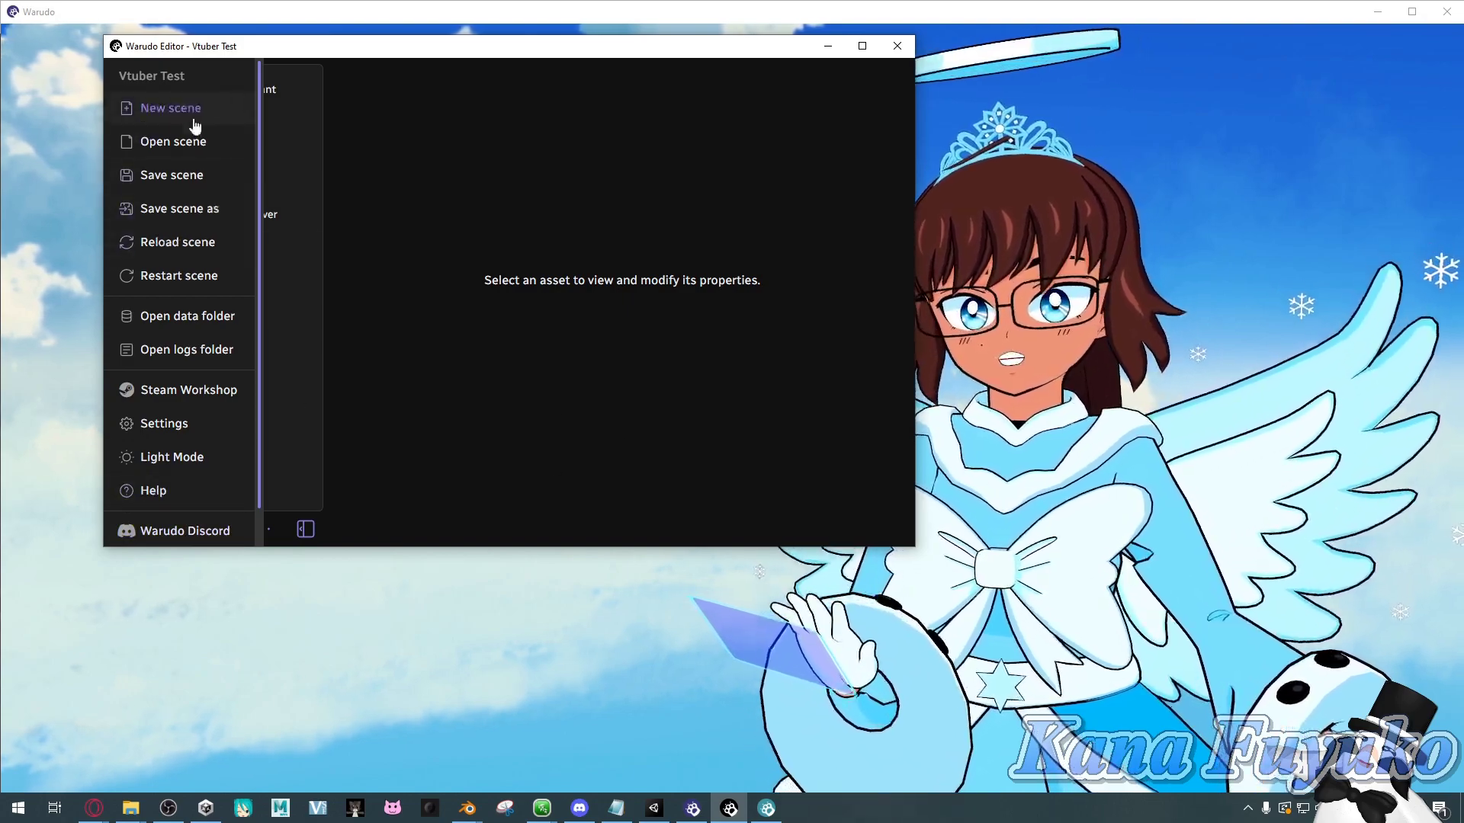
left_click(527, 477)
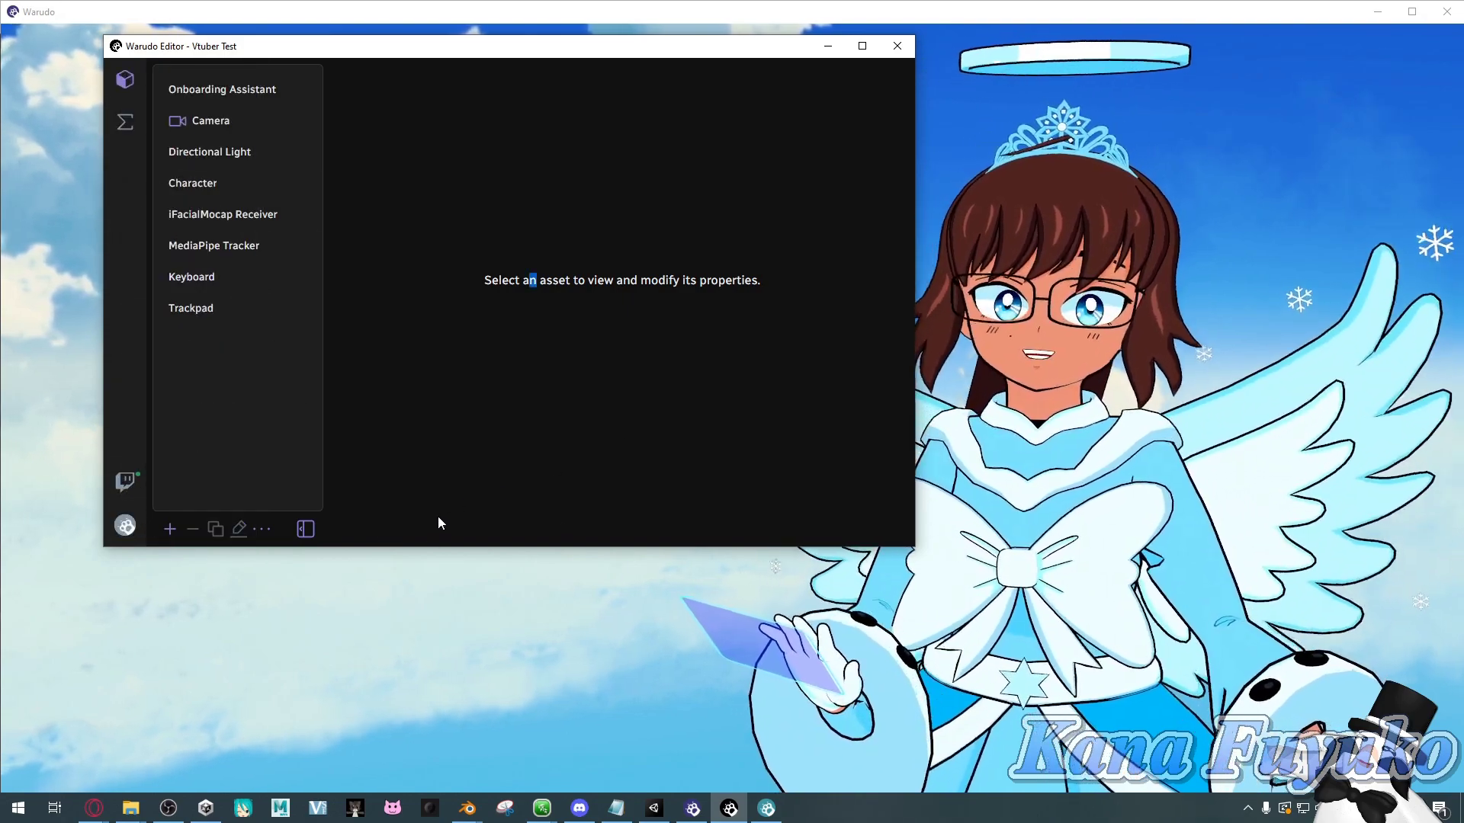
left_click_drag(705, 55, 607, 49)
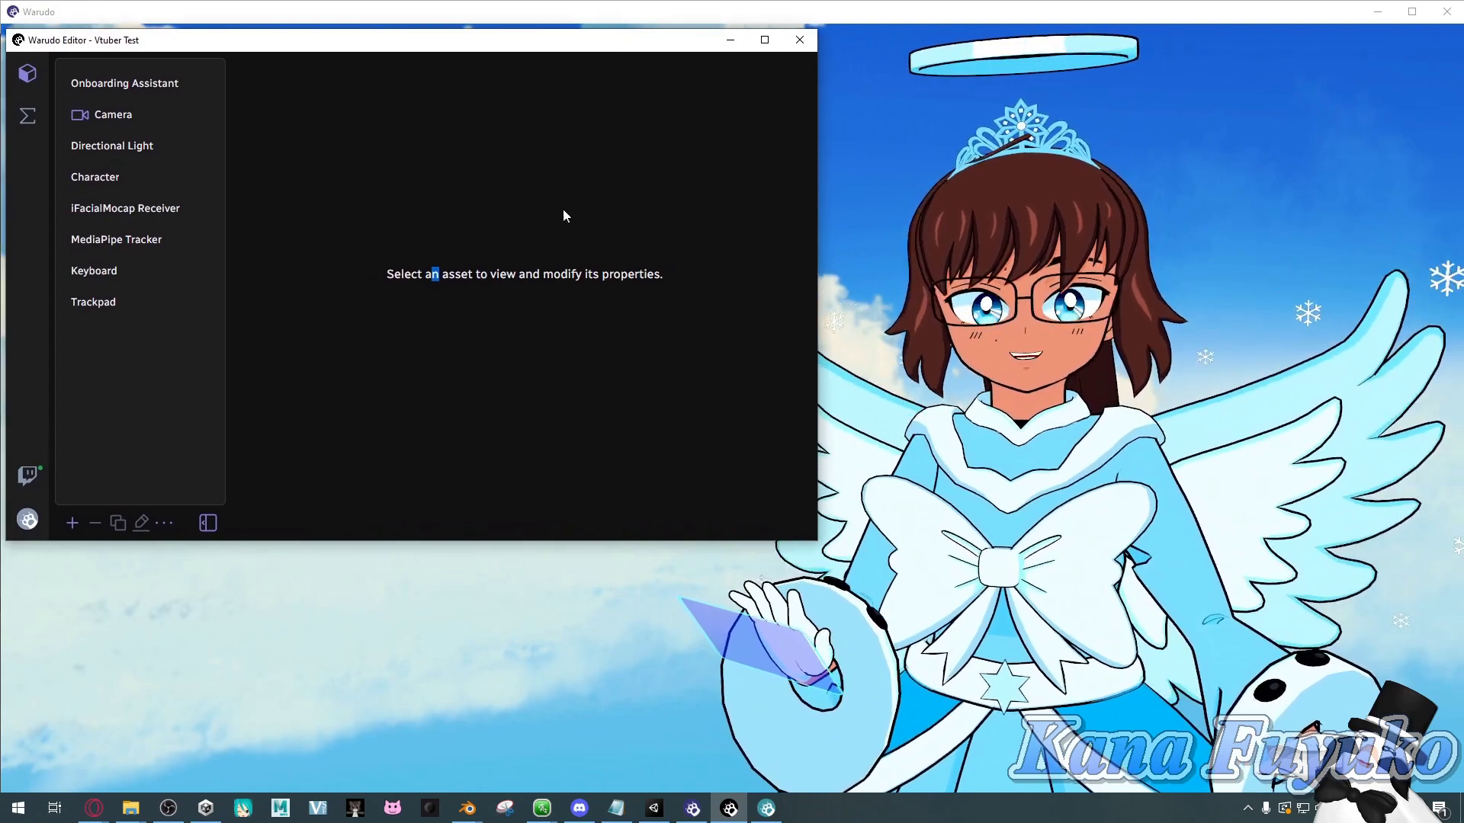
left_click_drag(251, 40, 357, 37)
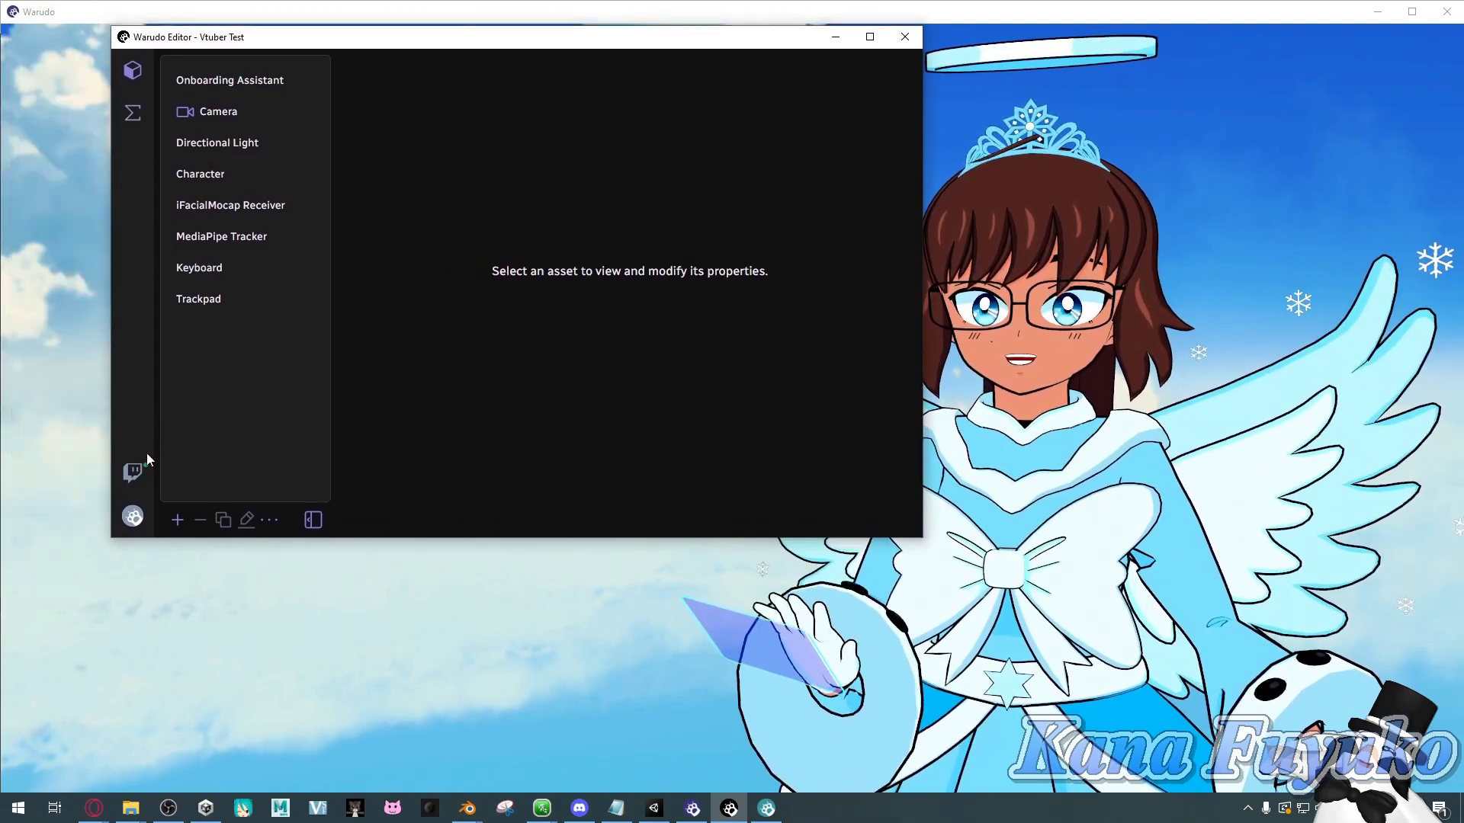
left_click(133, 517)
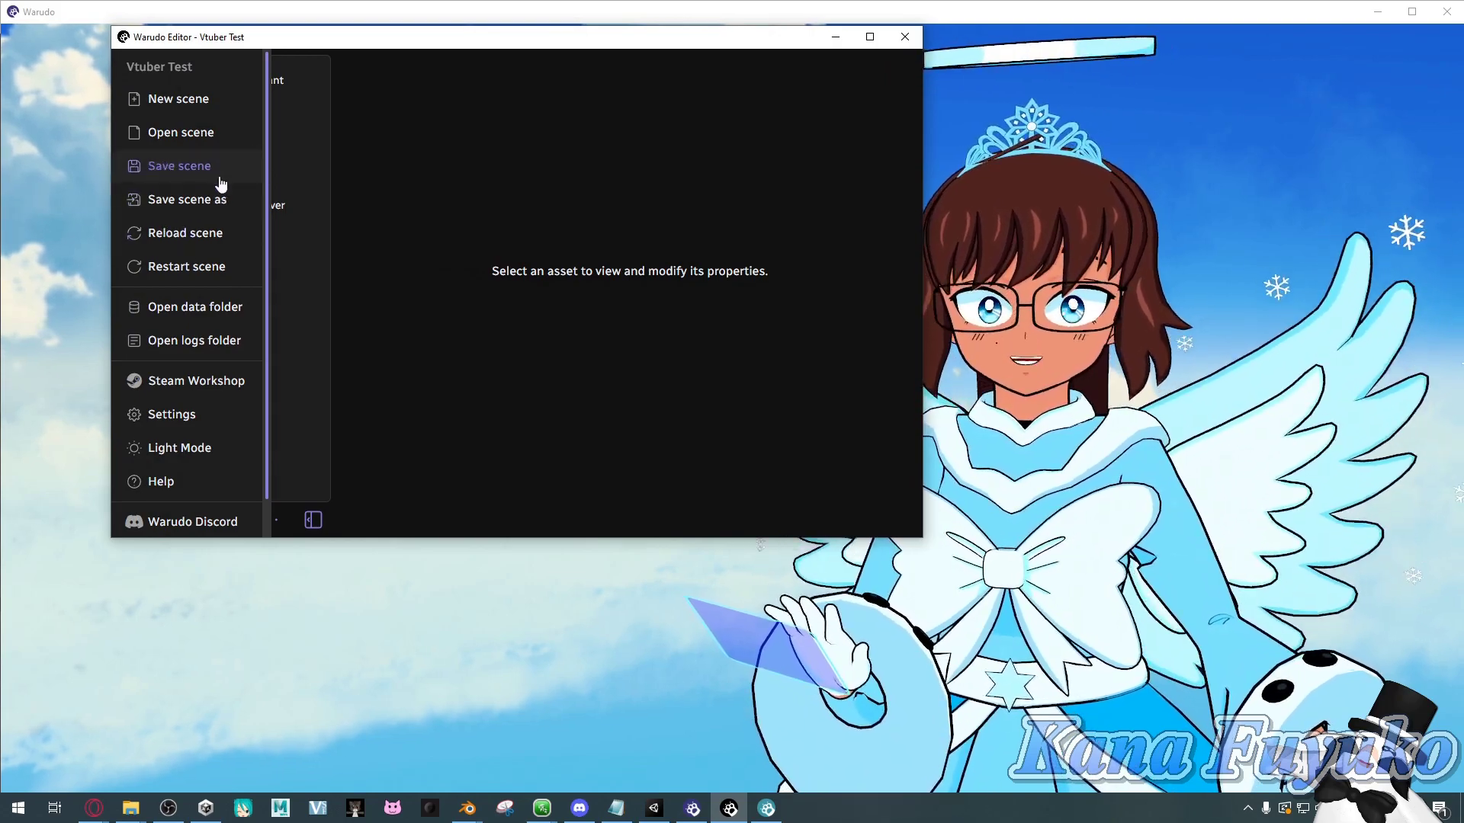
left_click_drag(703, 272, 709, 271)
left_click_drag(637, 45, 542, 58)
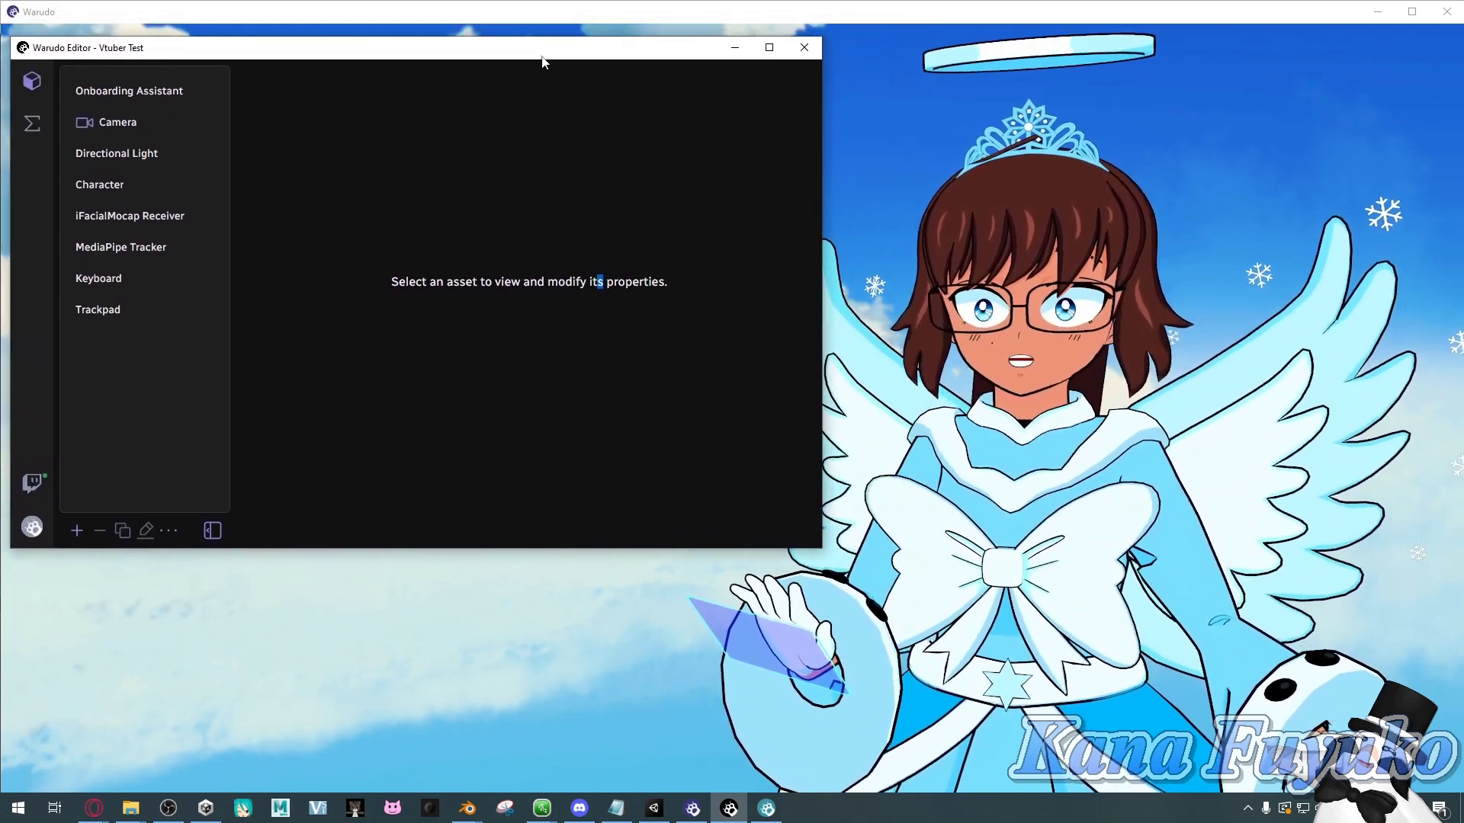